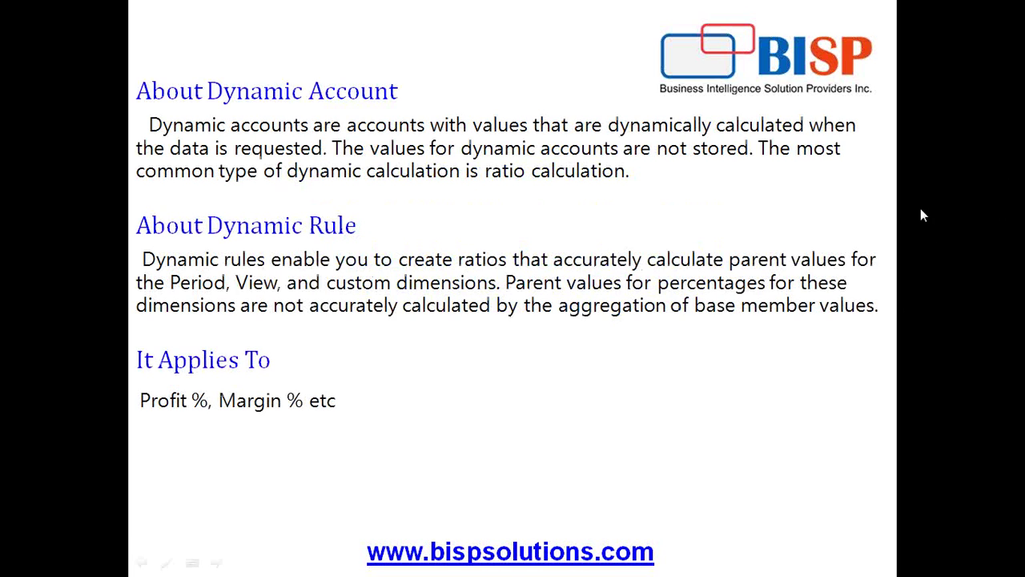
- Mark up the slide's dynamic account section in pen, boxing "Dynamic Account" and "dynamically calculated" and underlining "the data is requested" and "not stored"
key(ctrl+p)
mouse_move(209, 102)
mouse_down()
mouse_move(394, 99)
mouse_move(411, 86)
mouse_move(325, 64)
mouse_move(205, 66)
mouse_move(201, 108)
mouse_up()
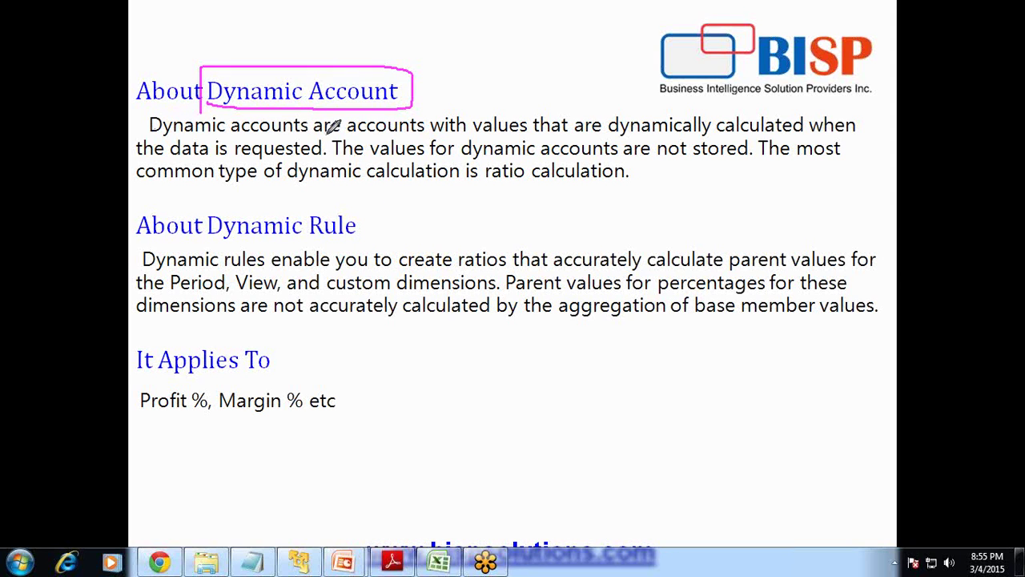
mouse_move(431, 137)
mouse_down()
mouse_move(805, 137)
mouse_move(809, 108)
mouse_move(606, 107)
mouse_move(604, 136)
mouse_up()
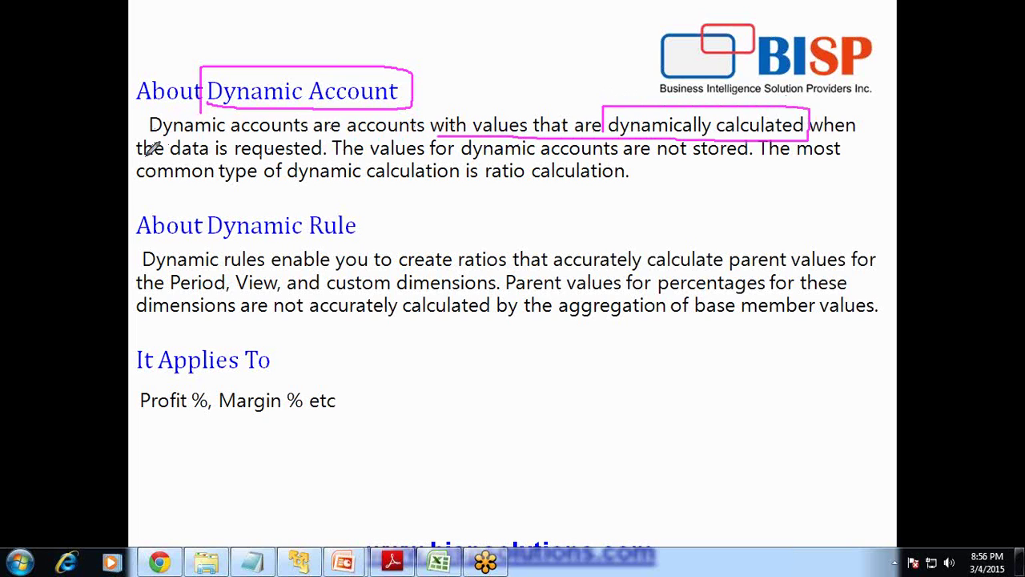
drag(138, 156, 326, 157)
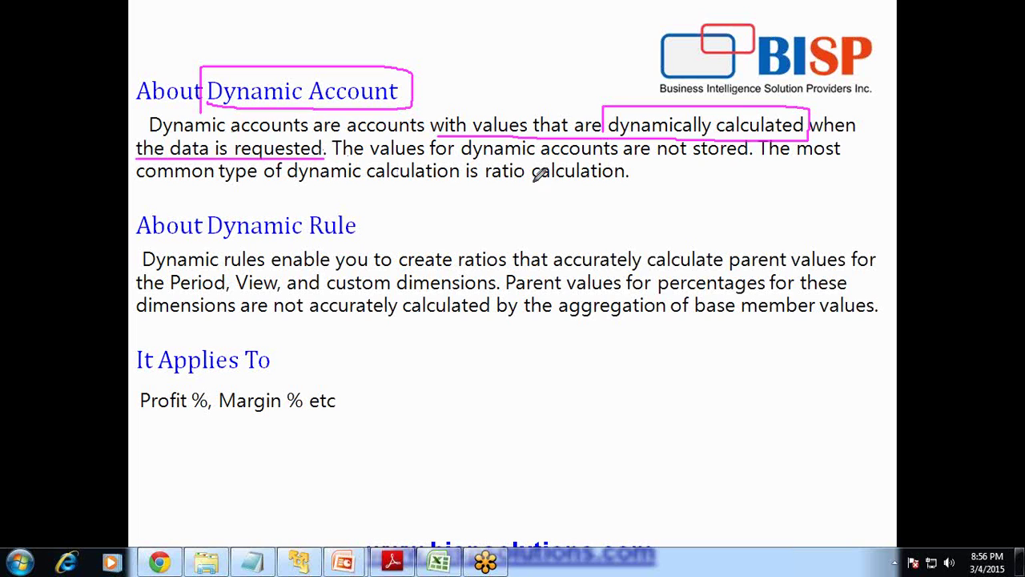
drag(655, 159, 755, 158)
- Underline the "Dynamic Rule" heading and handwrite "Hs.Dynamic" in the empty area beside the "It Applies To" section
drag(206, 237, 374, 238)
mouse_move(423, 340)
mouse_down()
mouse_move(430, 414)
mouse_move(465, 383)
mouse_up()
drag(459, 338, 471, 410)
mouse_move(502, 349)
mouse_down()
mouse_move(513, 376)
mouse_move(479, 396)
mouse_up()
click(523, 390)
drag(536, 351, 548, 396)
mouse_move(595, 362)
mouse_down()
mouse_move(702, 400)
mouse_move(782, 391)
mouse_move(837, 368)
mouse_move(862, 407)
mouse_move(881, 409)
mouse_up()
- Underline the phrase on creating ratios for Period, View and custom dimensions, and circle the "It Applies To" section
drag(387, 269, 866, 270)
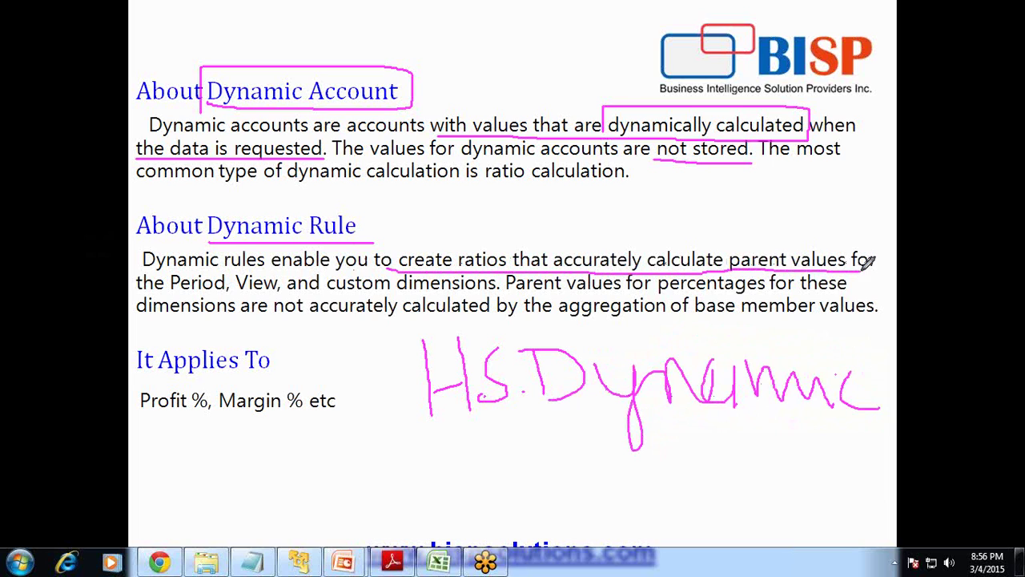
mouse_move(141, 289)
mouse_down()
mouse_move(444, 300)
mouse_move(495, 286)
mouse_up()
mouse_move(160, 346)
mouse_down()
mouse_move(138, 350)
mouse_move(179, 425)
mouse_move(355, 389)
mouse_move(281, 333)
mouse_move(155, 351)
mouse_up()
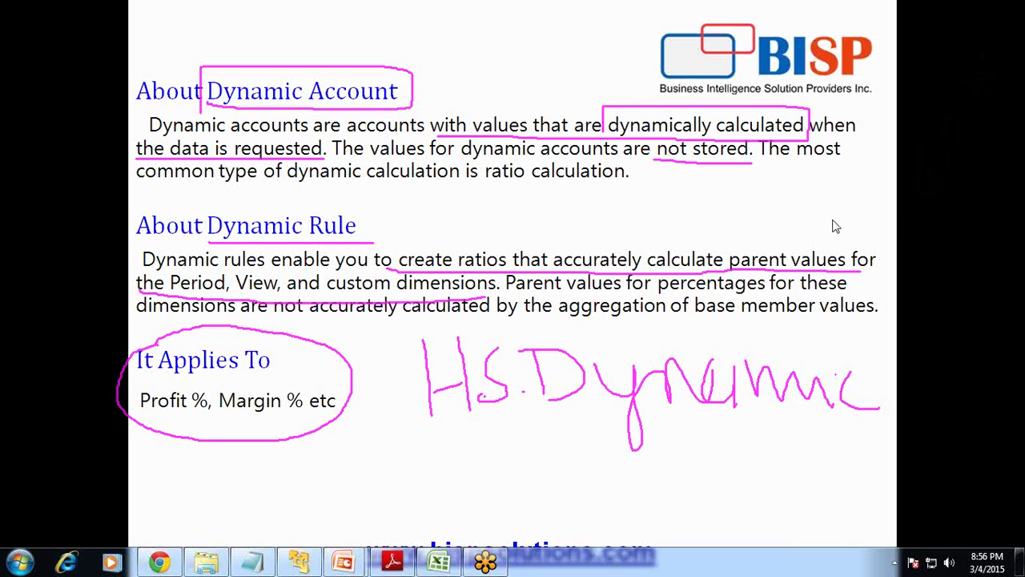
- Switch to the Book1 workbook in Excel and clear the pen annotations from the screen
click(442, 561)
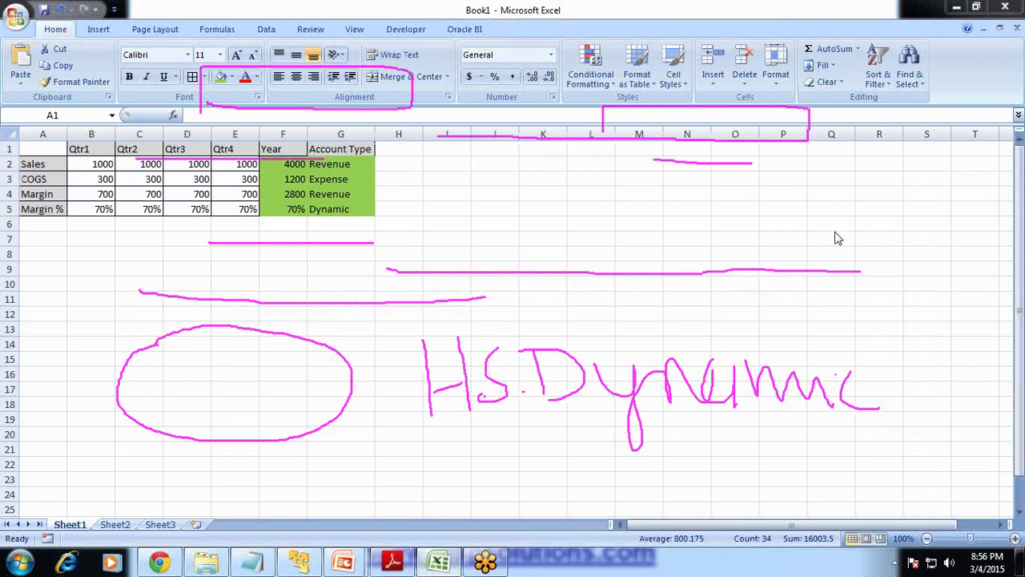
key(Escape)
click(415, 253)
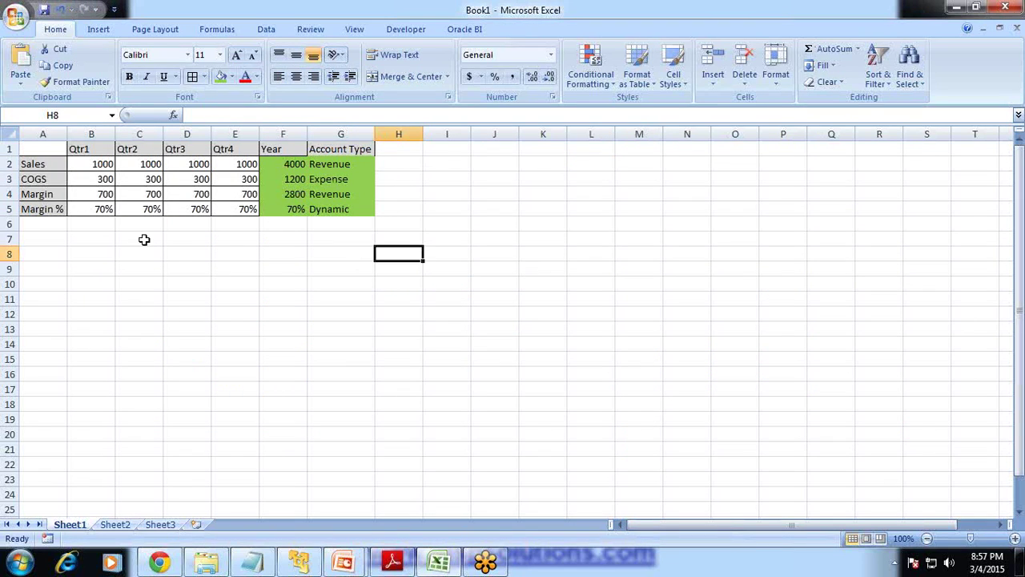
- Apply cell borders to the Year values in F2:F5
drag(289, 164, 280, 208)
click(192, 77)
click(218, 254)
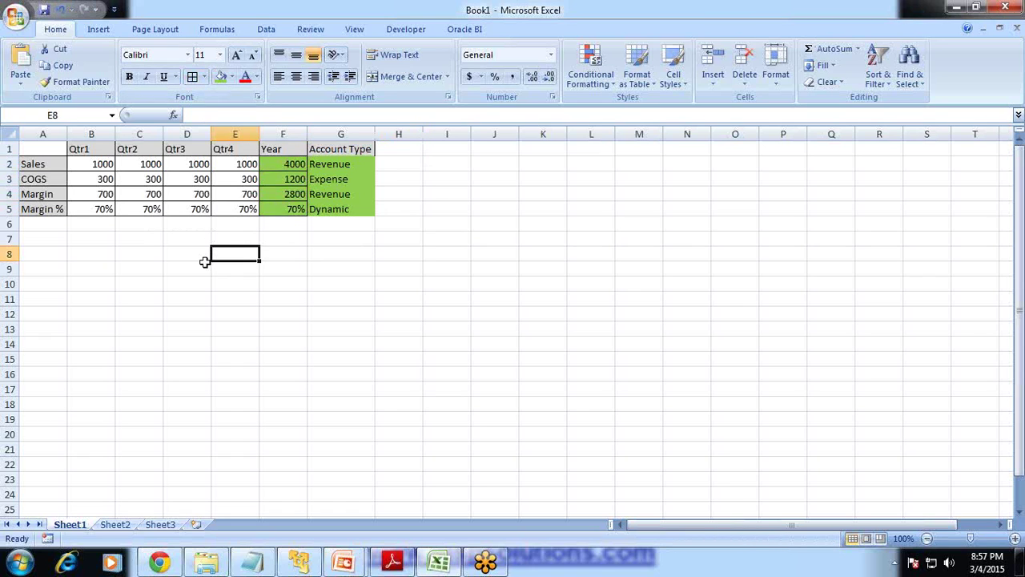
- Review the quarter and Year headings and the Sales, COGS, Margin and Margin % row labels
drag(92, 149, 242, 149)
click(276, 150)
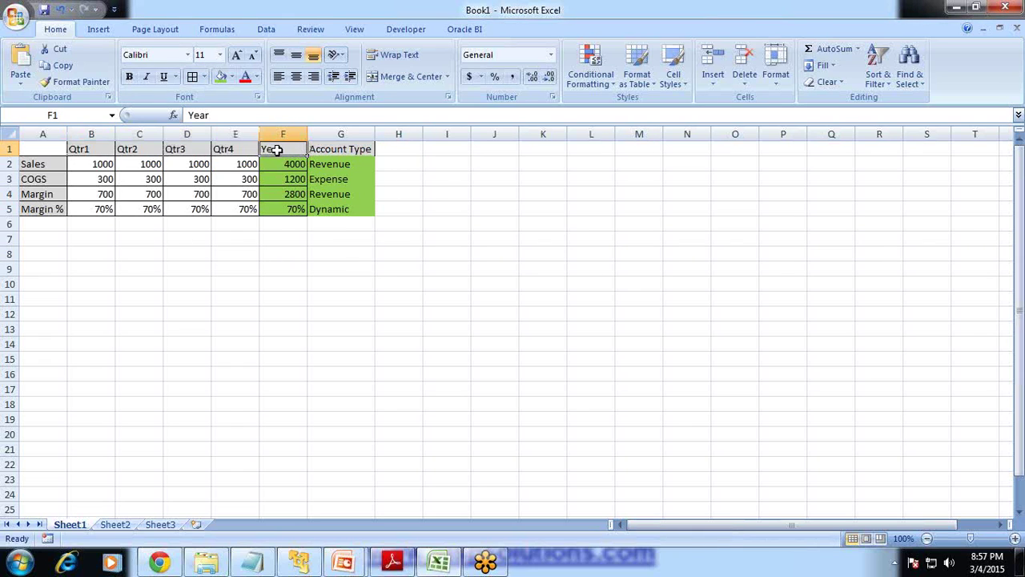
click(38, 164)
click(40, 178)
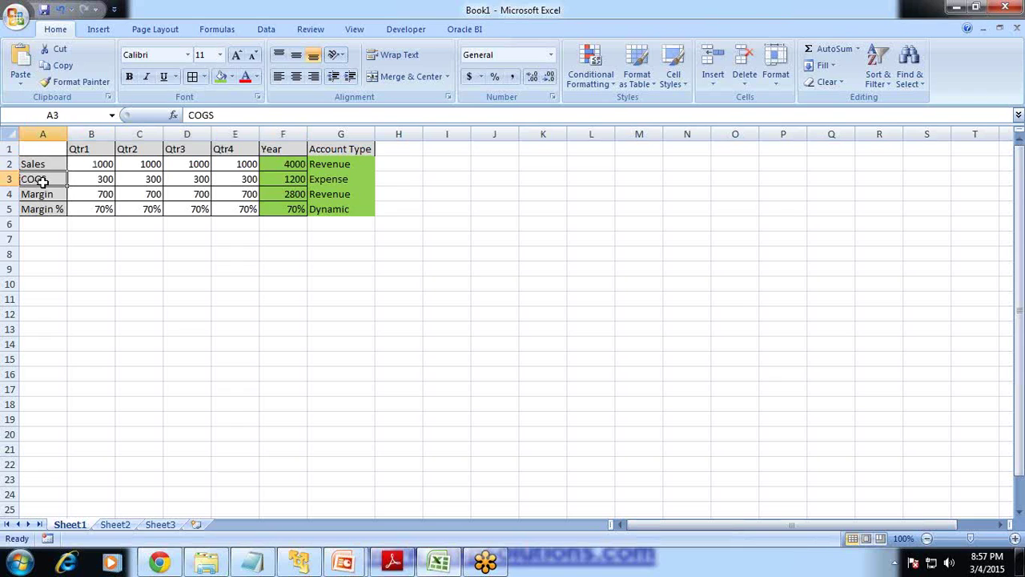
click(44, 194)
click(42, 207)
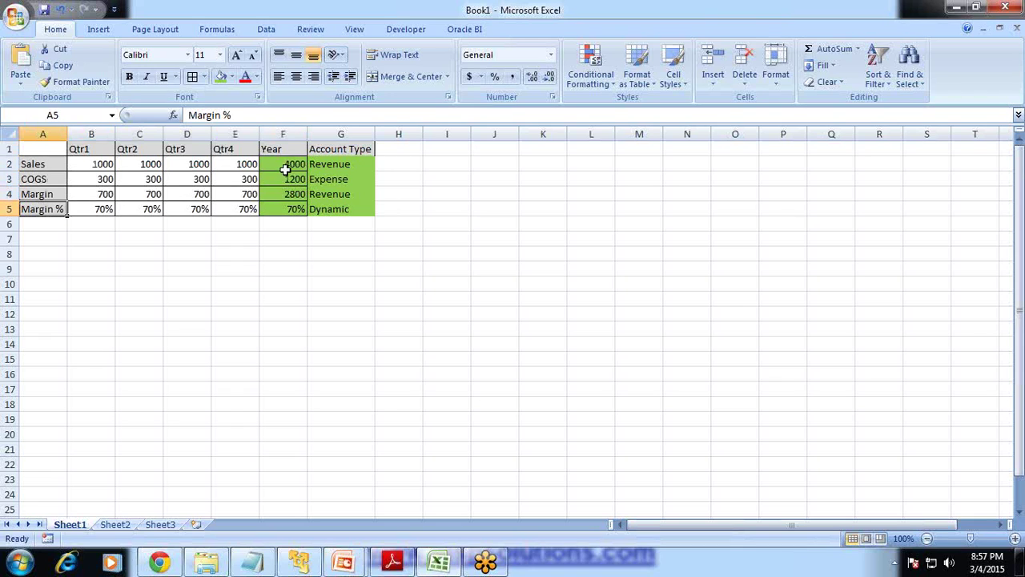
- Check the account type assigned to each of the Sales, COGS, Margin and Margin % rows
click(322, 163)
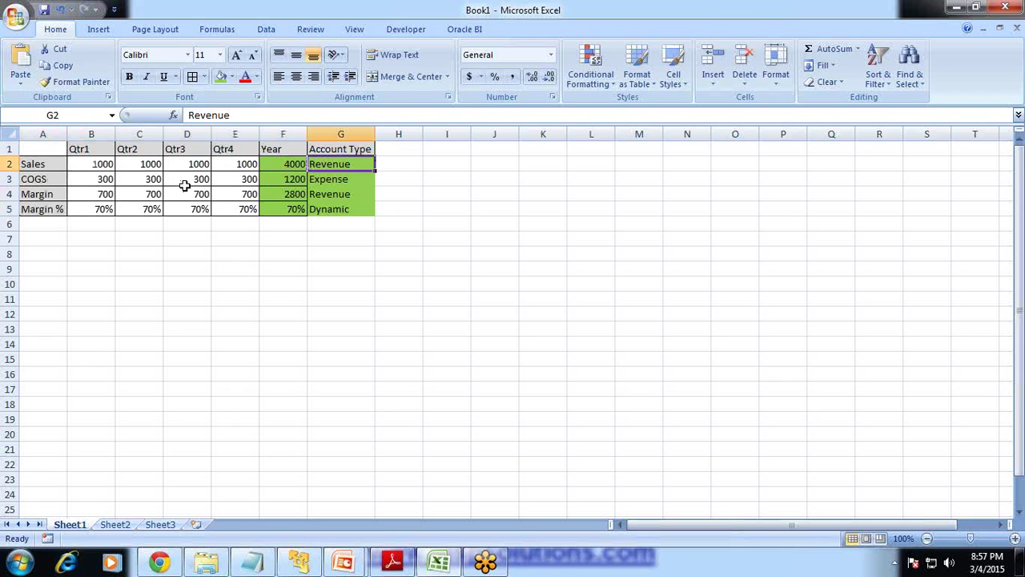
click(52, 177)
click(325, 178)
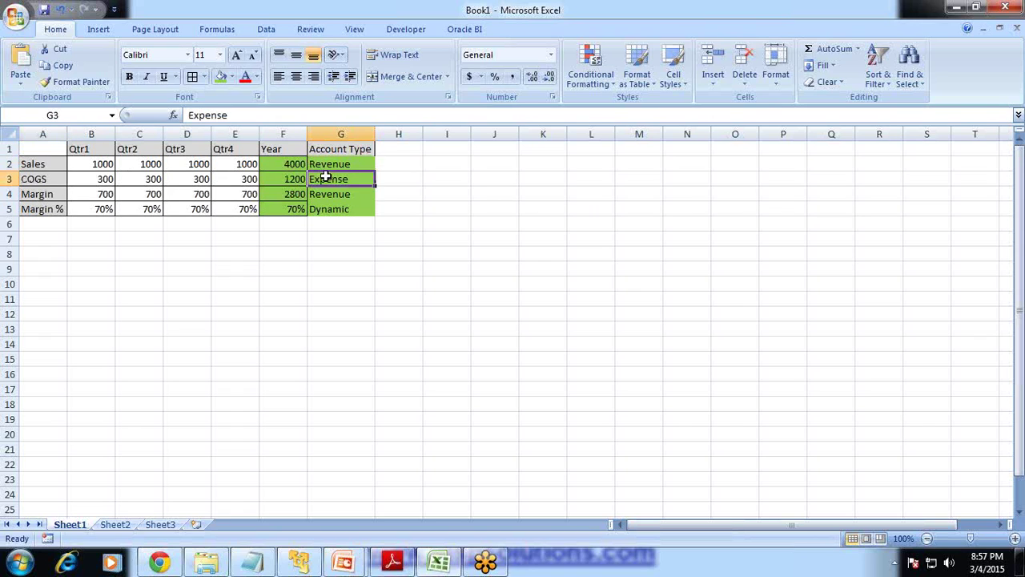
click(48, 196)
click(352, 195)
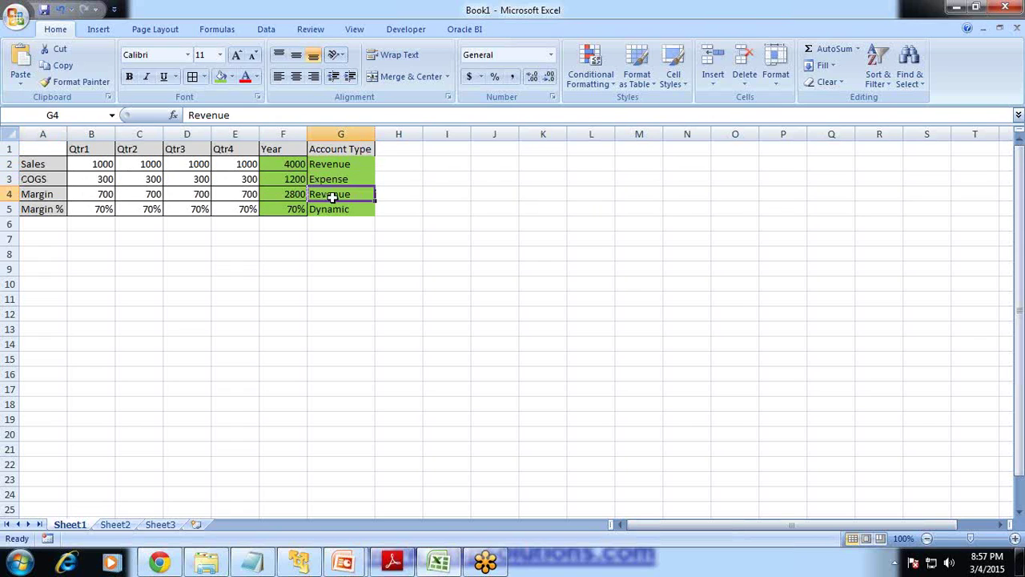
click(64, 208)
click(321, 209)
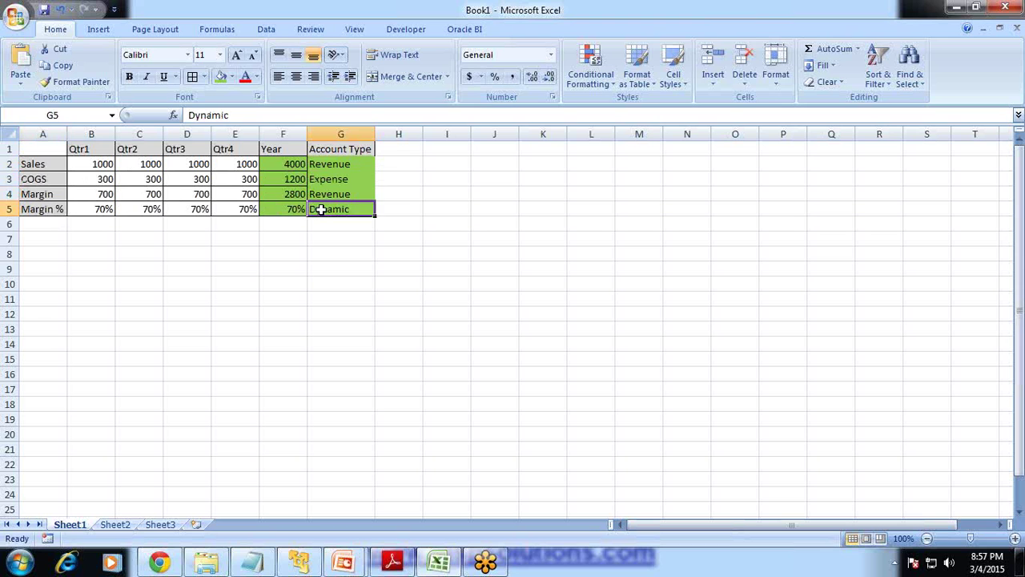
- Switch to Oracle Hyperion Financial Management and check the account types of the GroMar, SalesTP, CogsTP and GMPct members
click(329, 559)
click(258, 559)
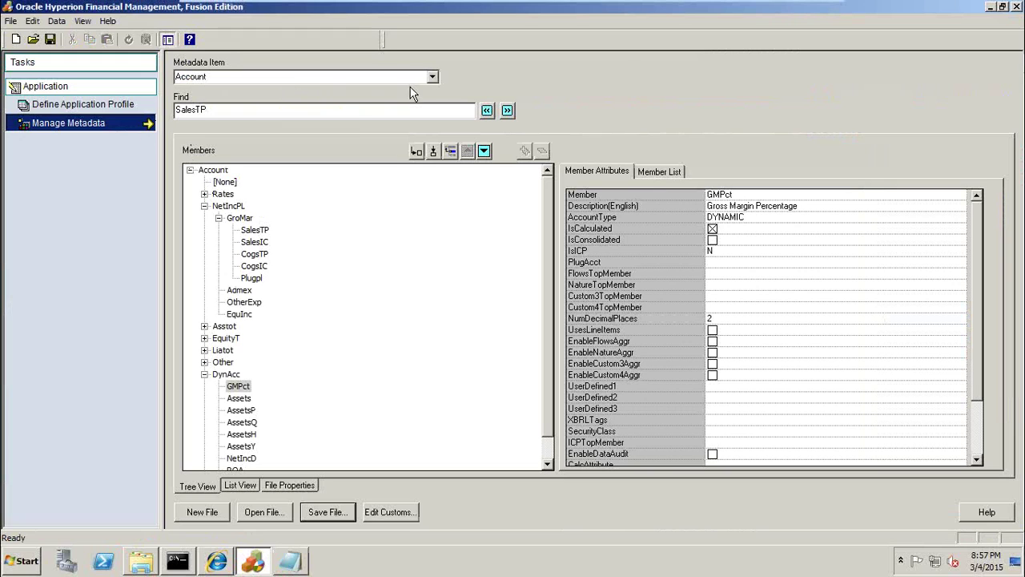
click(240, 220)
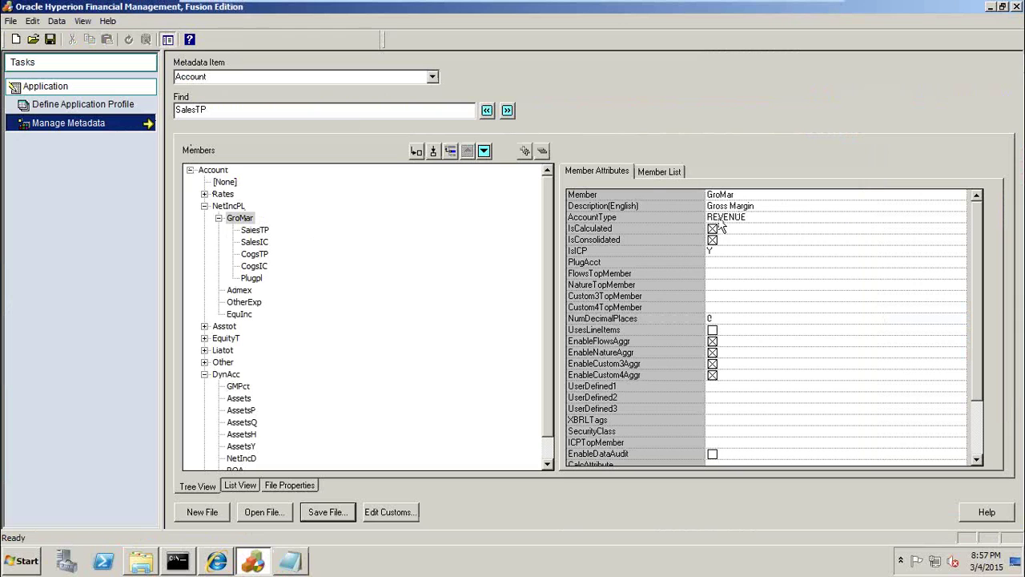
click(268, 230)
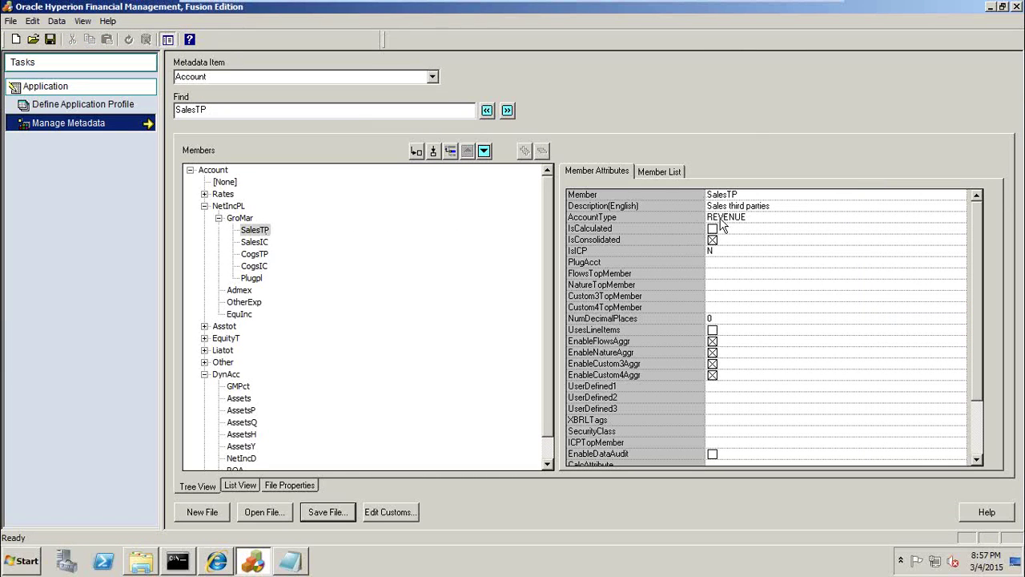
click(260, 255)
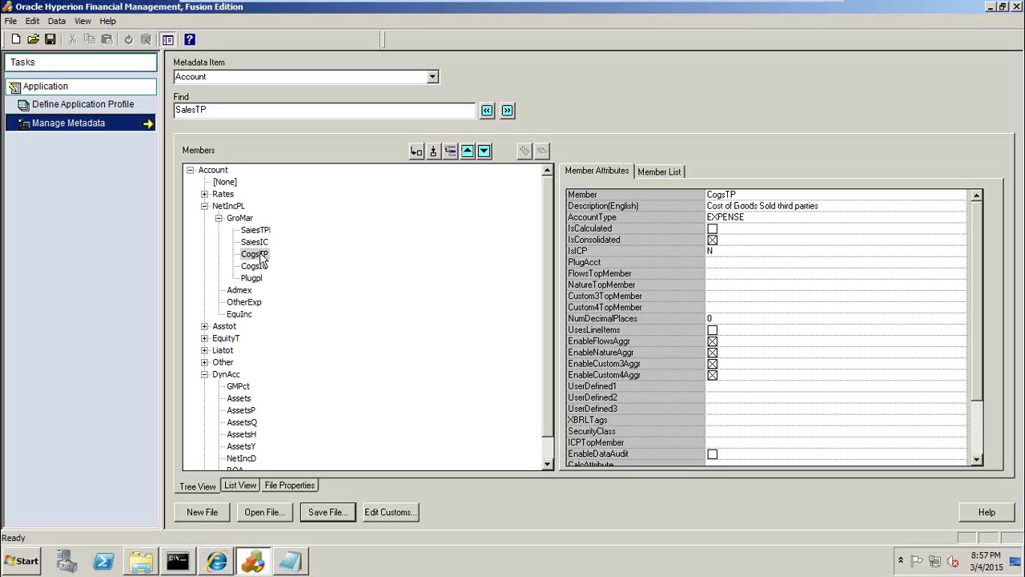
click(240, 387)
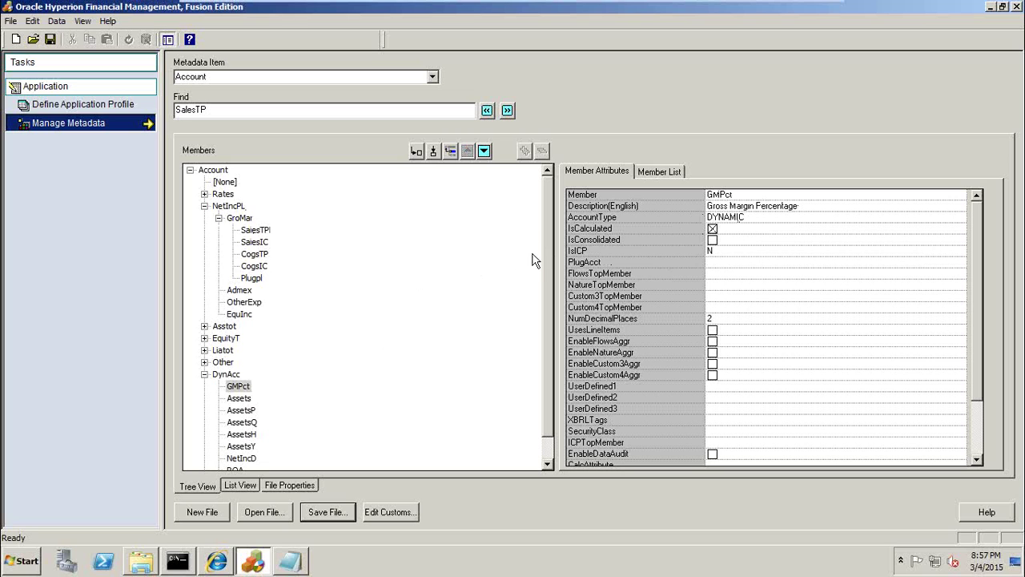
- Return to the Excel workbook and look over the quarterly Sales and COGS values
mouse_move(753, 6)
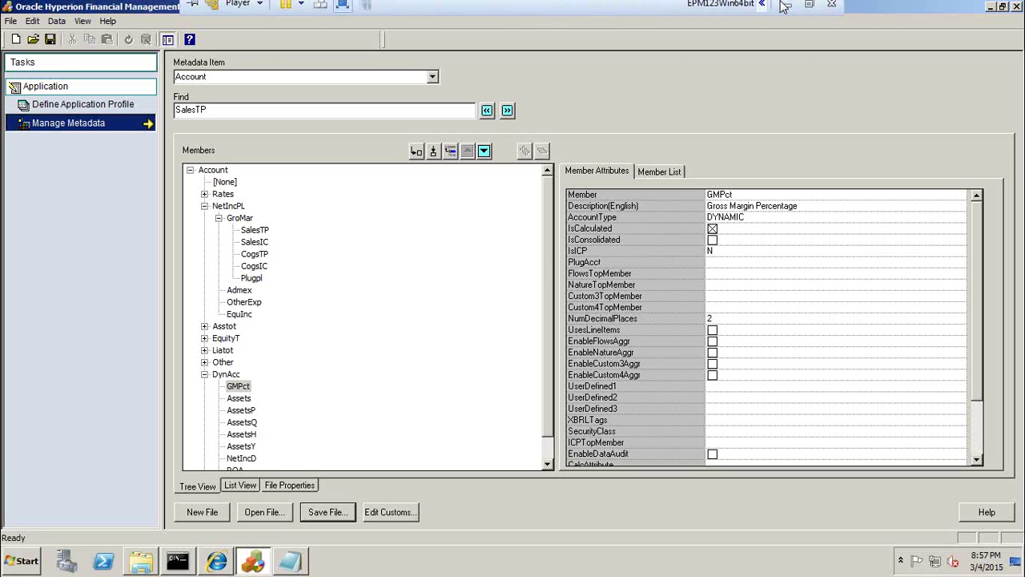
click(791, 8)
click(194, 250)
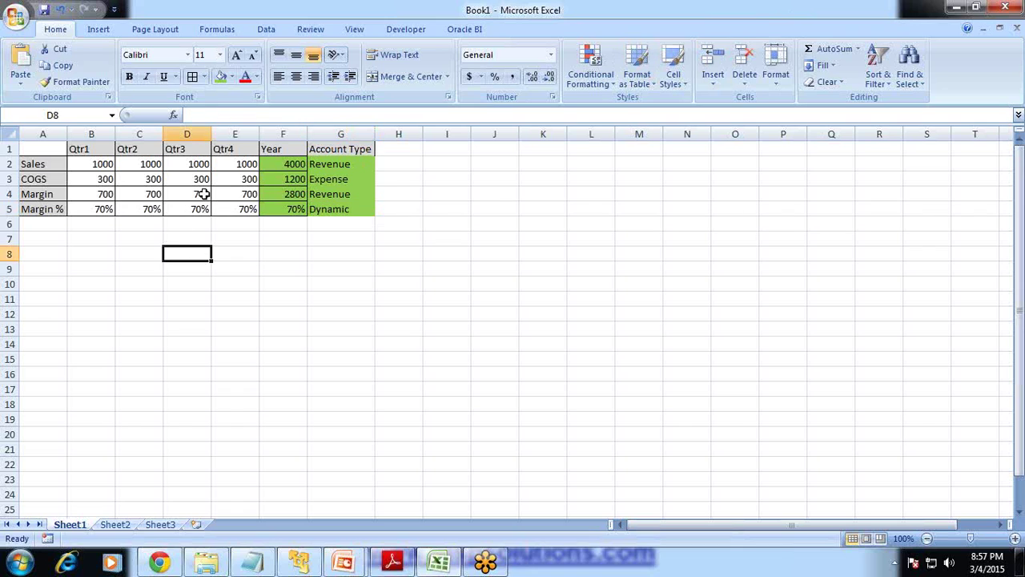
click(88, 164)
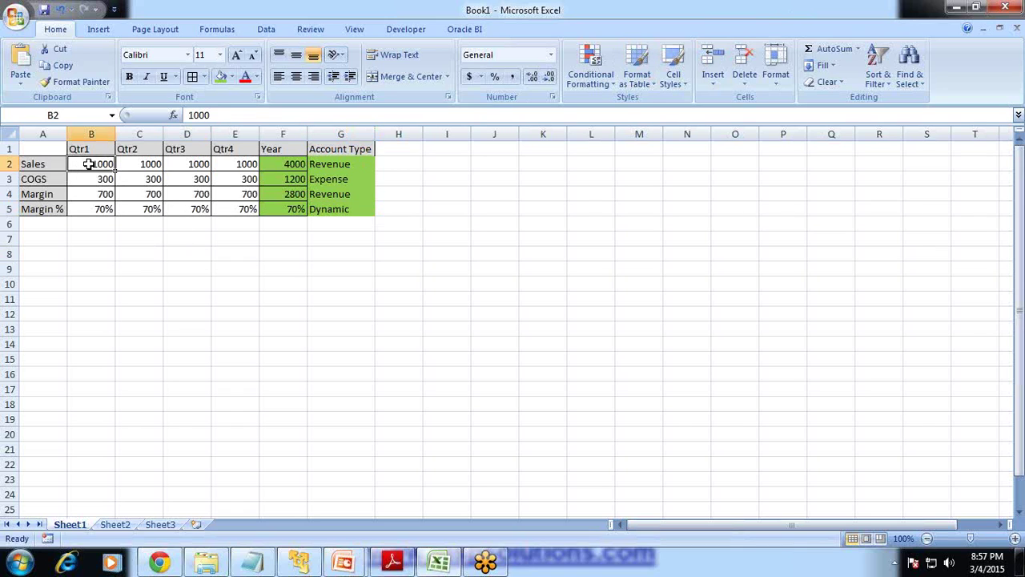
click(250, 177)
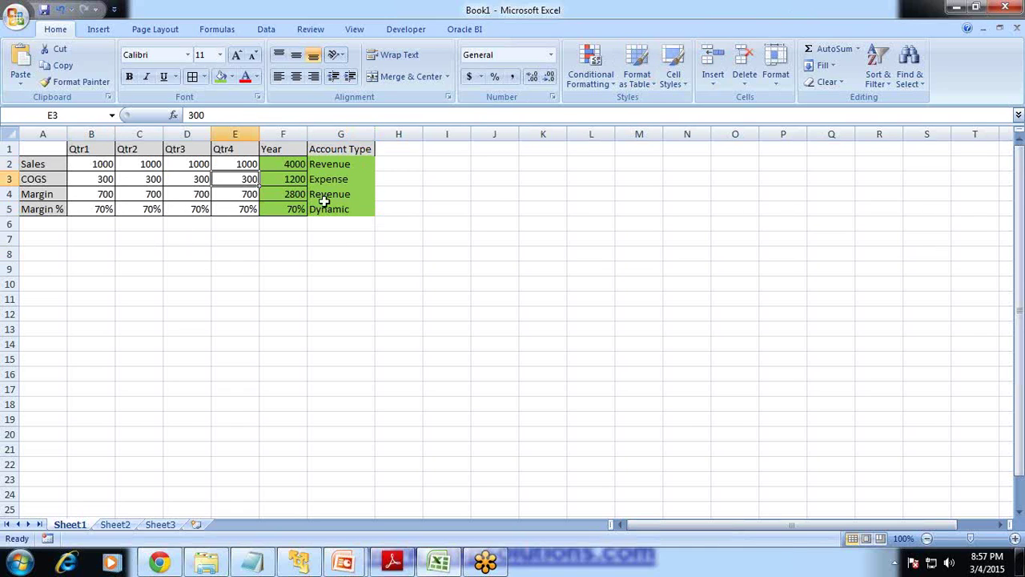
click(339, 298)
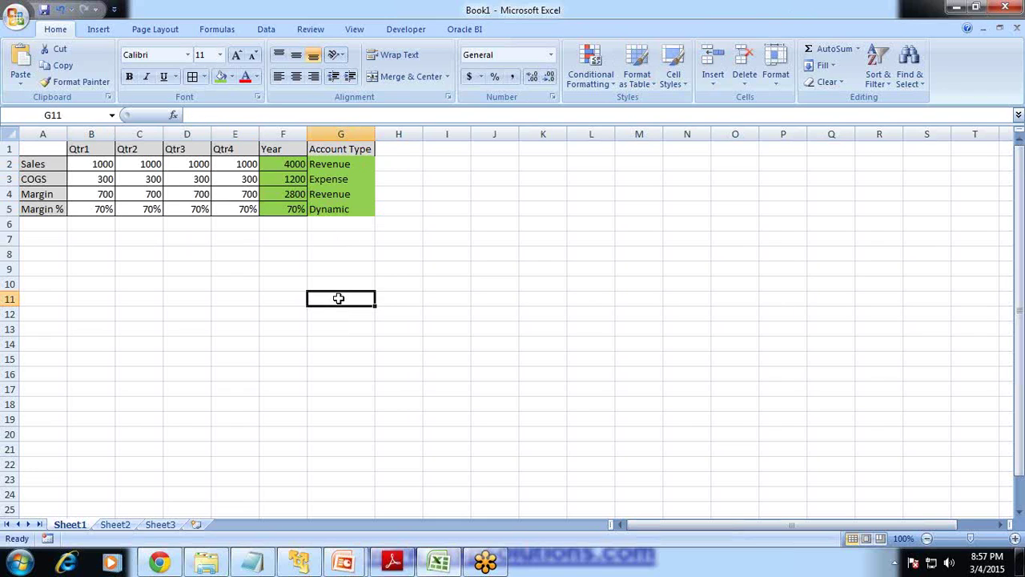
- Examine the Sales values for Qtr1 to Qtr4 and the formula behind the Sales Year total
drag(101, 164, 245, 163)
click(222, 266)
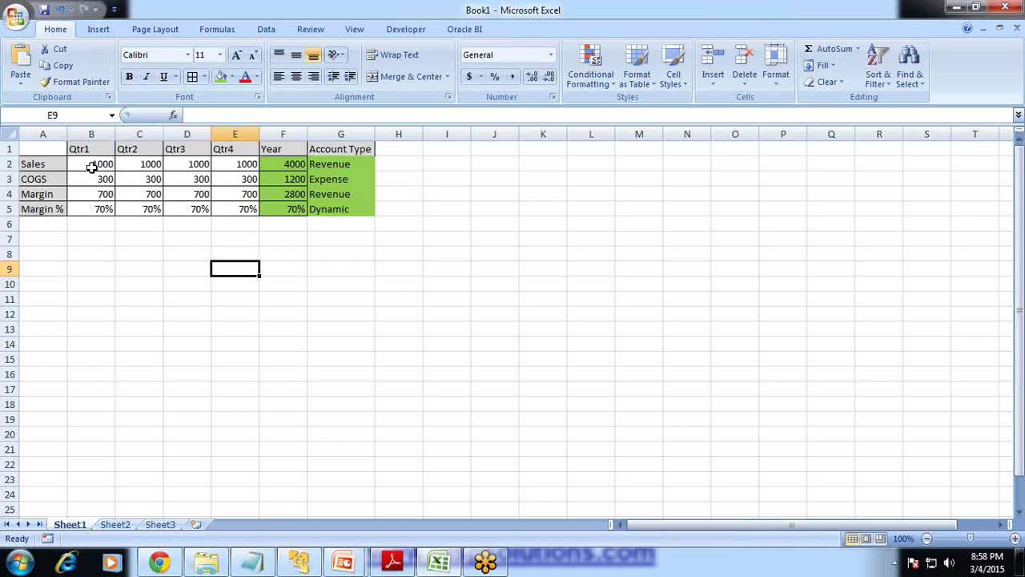
click(100, 164)
click(128, 164)
click(201, 164)
click(227, 165)
drag(93, 165, 245, 164)
click(277, 167)
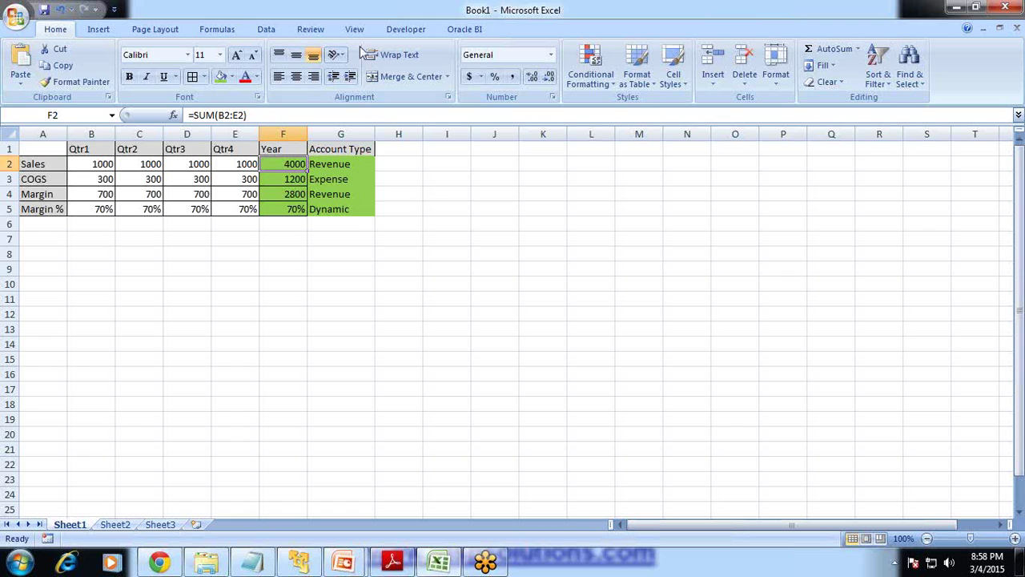
- Set the Year value of Margin % in F5 to 210%
click(294, 210)
text(210)
key(Return)
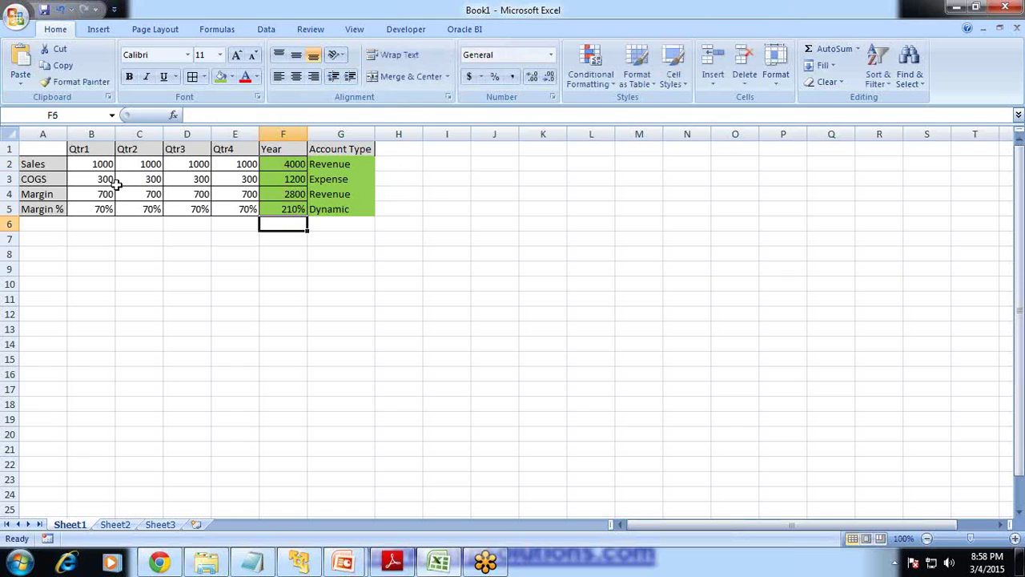
- Examine the COGS values for each quarter and the formula behind the COGS Year total
click(107, 179)
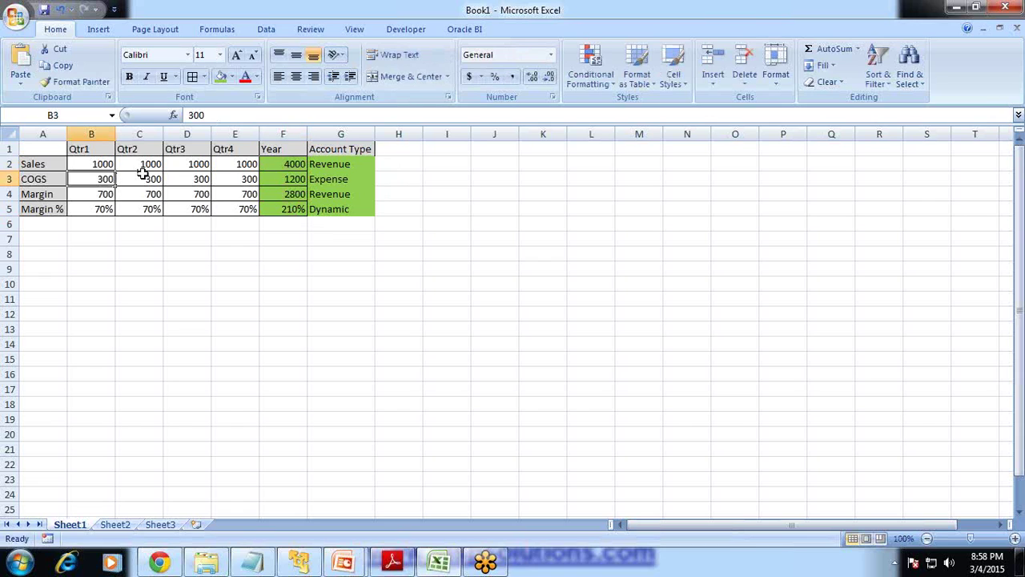
click(141, 178)
click(189, 178)
click(230, 178)
click(275, 178)
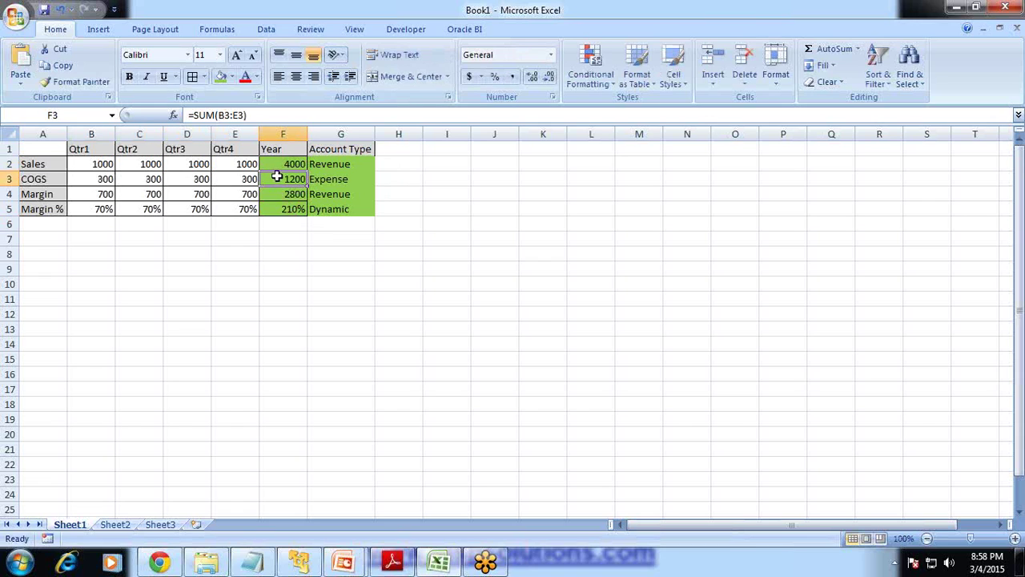
- Compare the Qtr1 Sales and COGS with the Margin, and check the Margin across all quarters and the Year
click(290, 163)
click(103, 164)
click(103, 181)
click(99, 193)
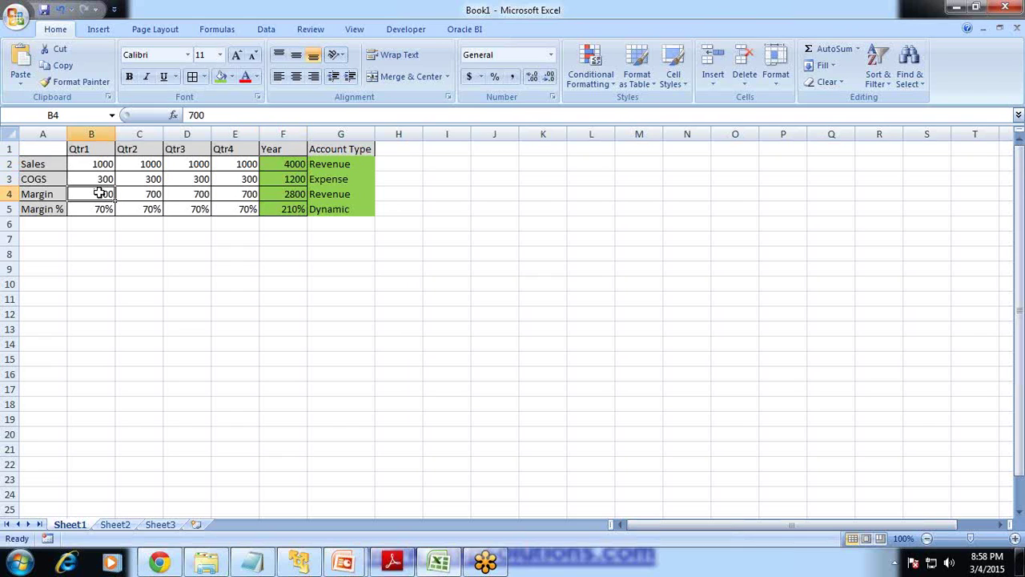
click(140, 193)
click(180, 193)
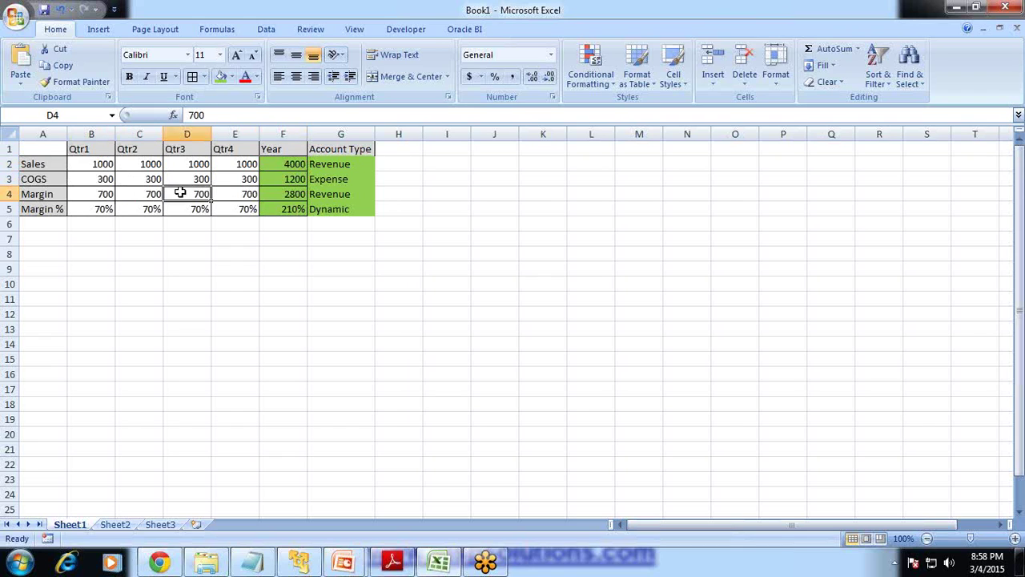
click(226, 194)
click(281, 194)
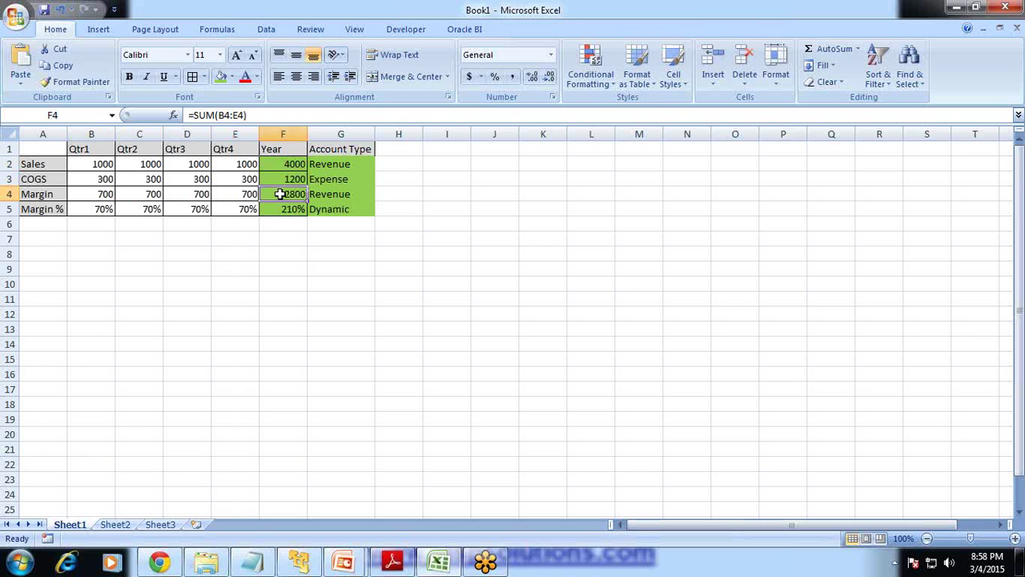
- Set the Year value of Margin % in F5 to 280%
key(Down)
text(280)
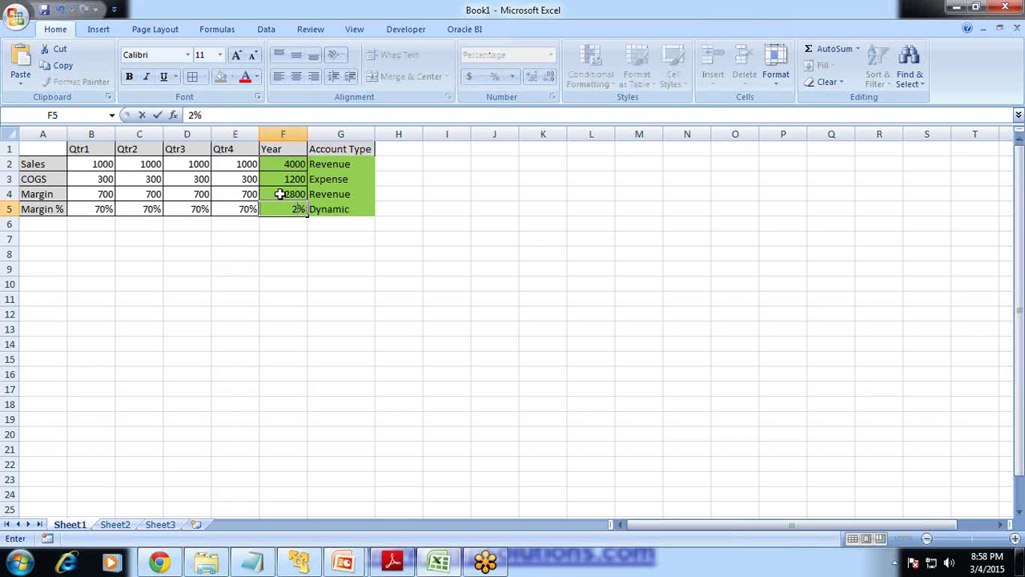
key(Return)
key(Up)
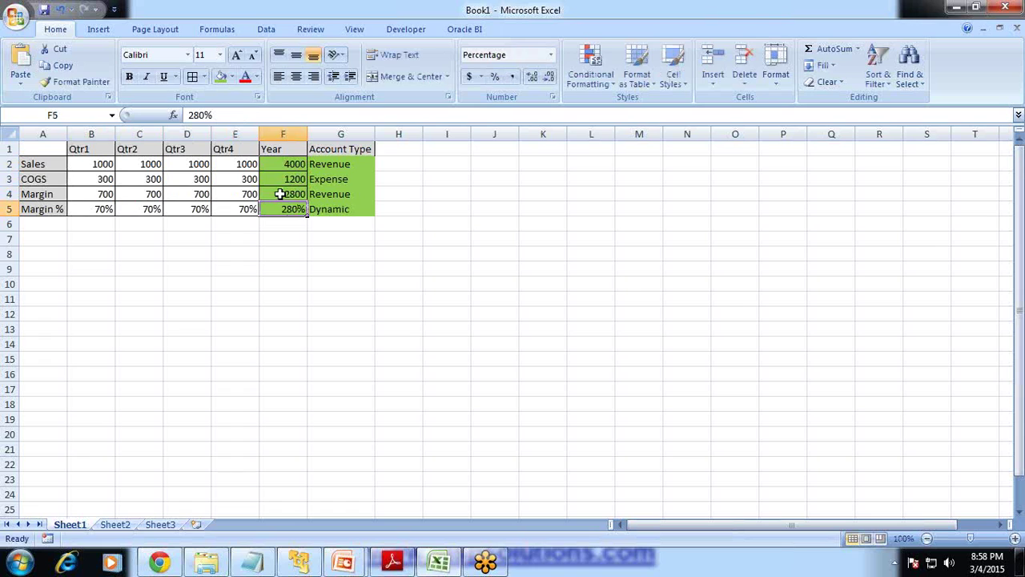
- Check the Margin % values of each quarter, from Qtr1 to Qtr4
click(110, 207)
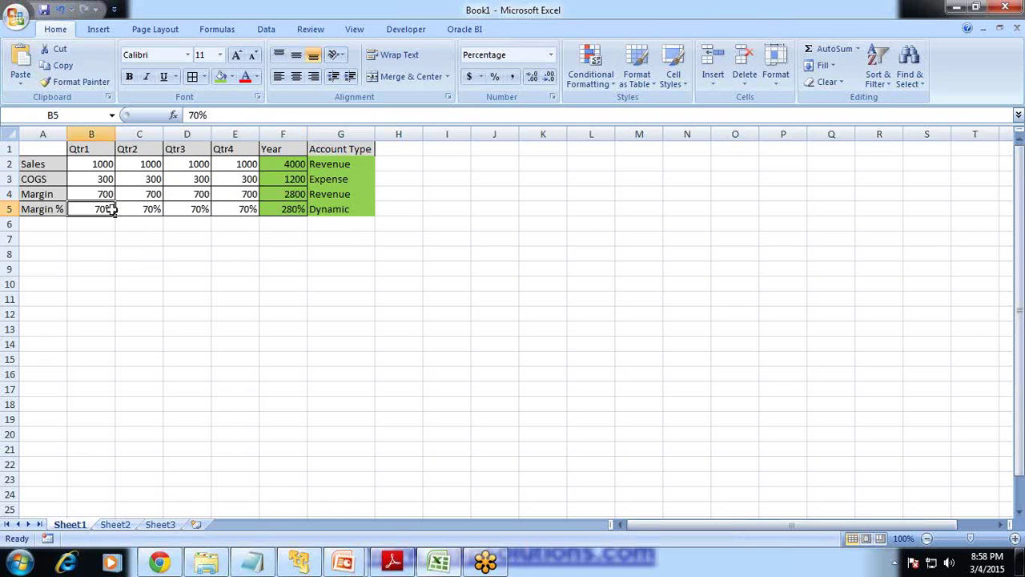
click(133, 210)
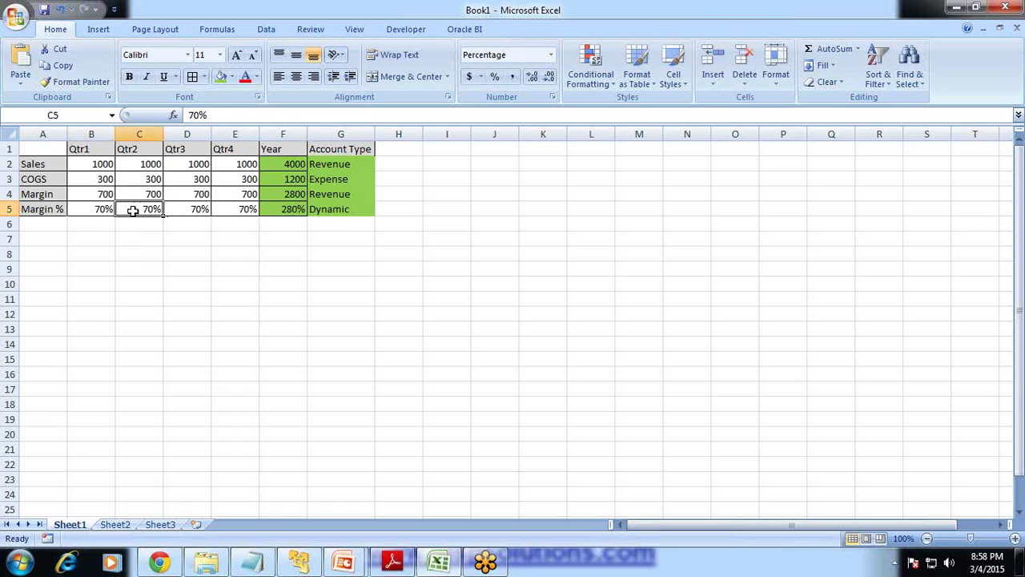
click(198, 209)
click(228, 209)
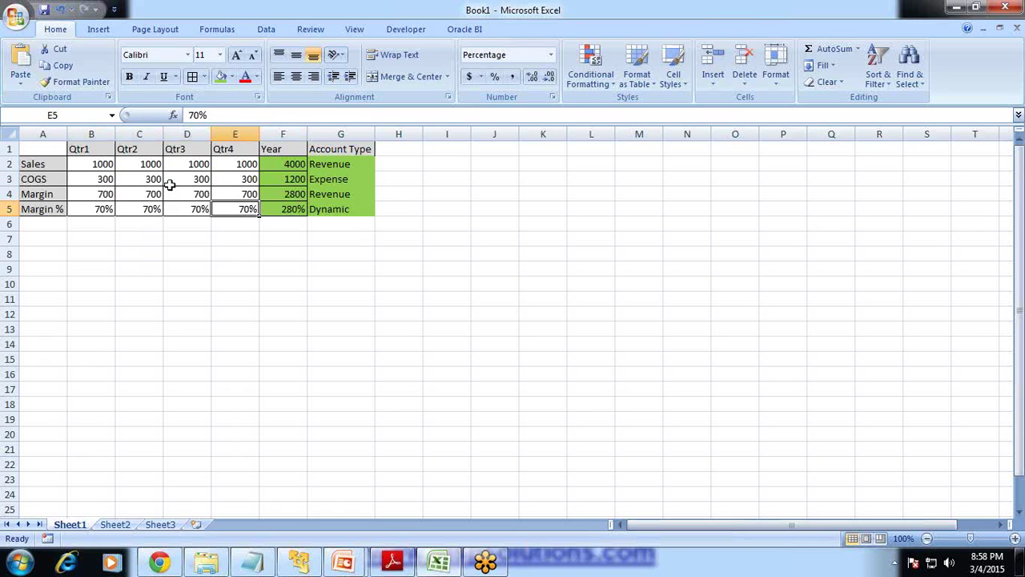
- Clear the account type of Margin % in G5
click(336, 208)
key(BackSpace)
key(Return)
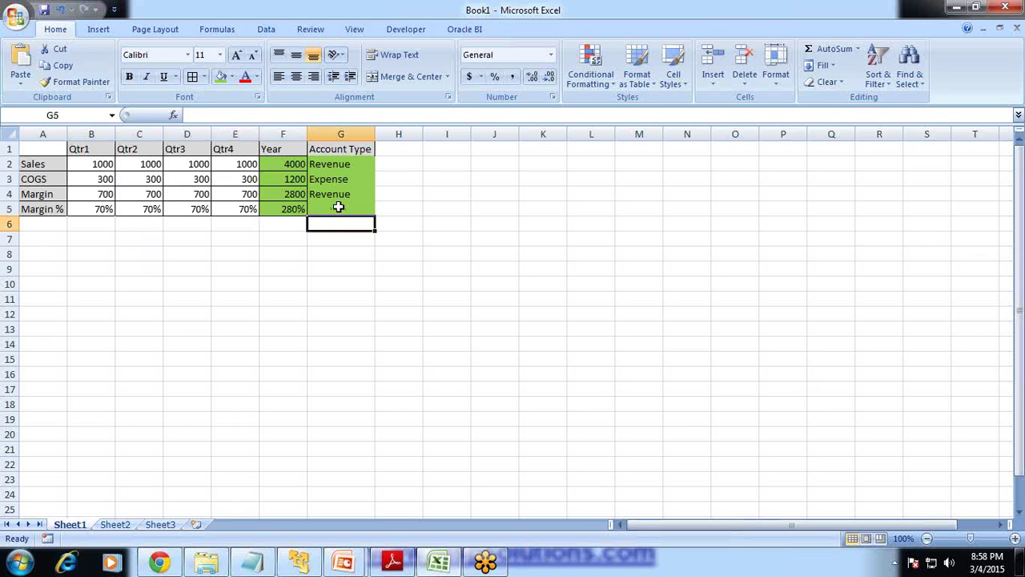
- Compare the sum of the quarterly Margin % values with the Year value in F5
drag(102, 207, 280, 208)
click(276, 208)
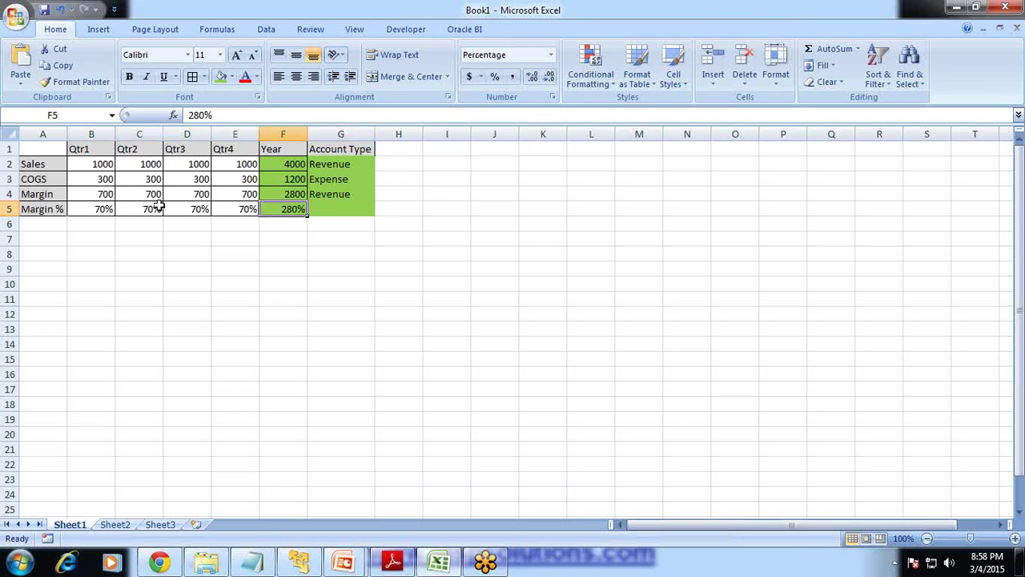
drag(95, 210, 297, 208)
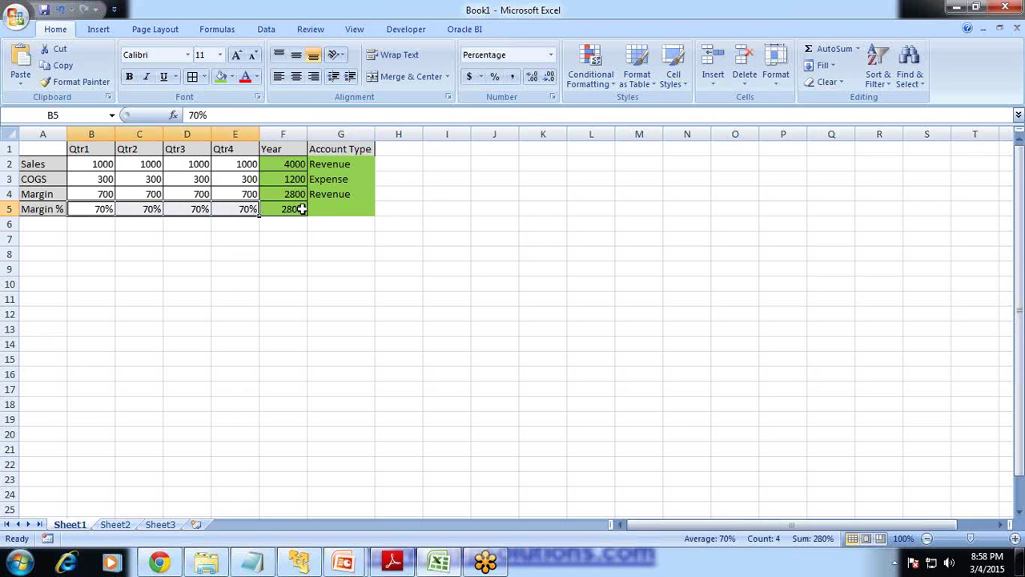
- Fill the Year cell of Margin %, F5, with red
click(301, 209)
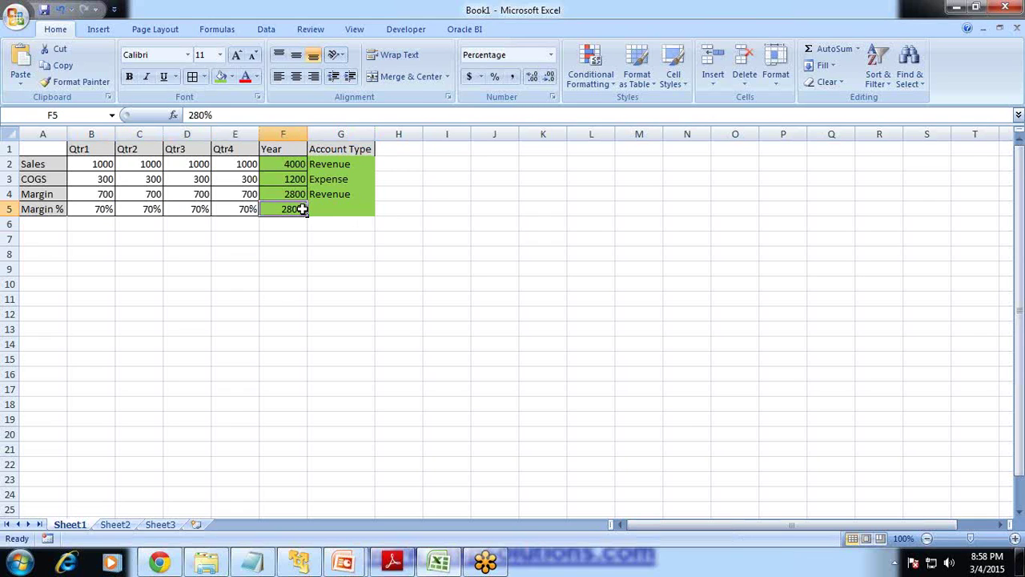
click(231, 76)
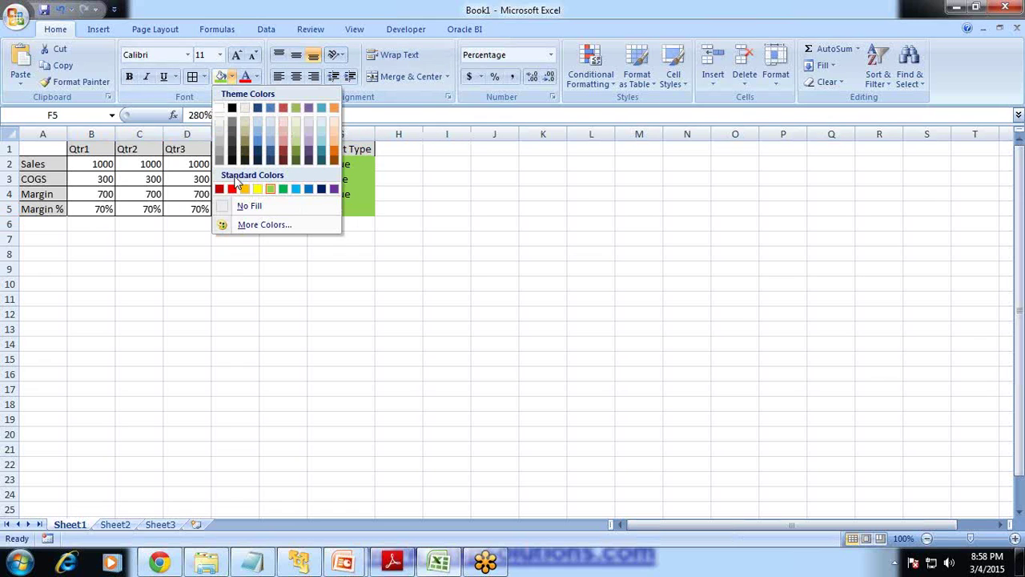
click(232, 188)
click(360, 220)
click(289, 209)
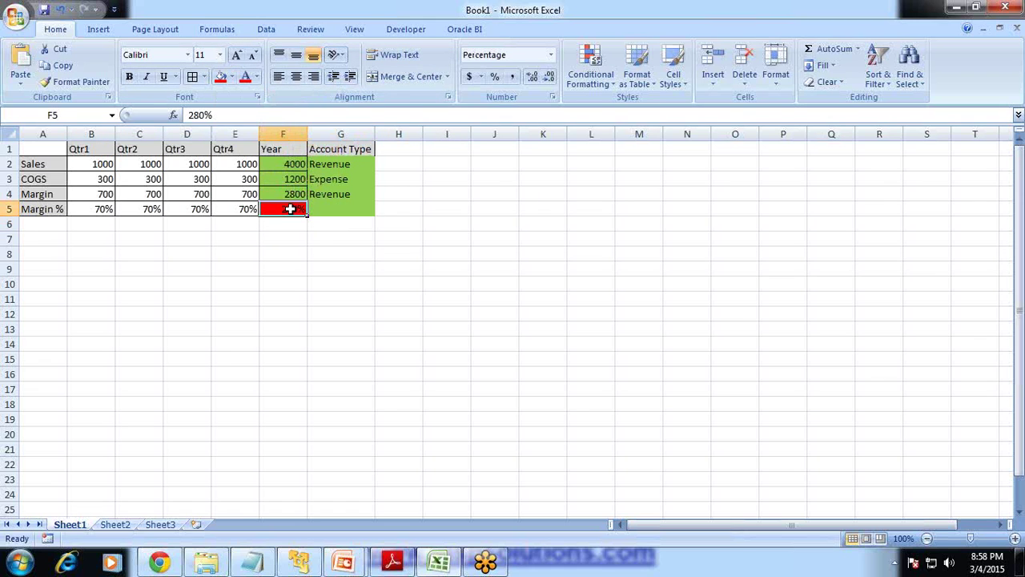
- Enter Dynamic as the account type of Margin % in G5
click(326, 209)
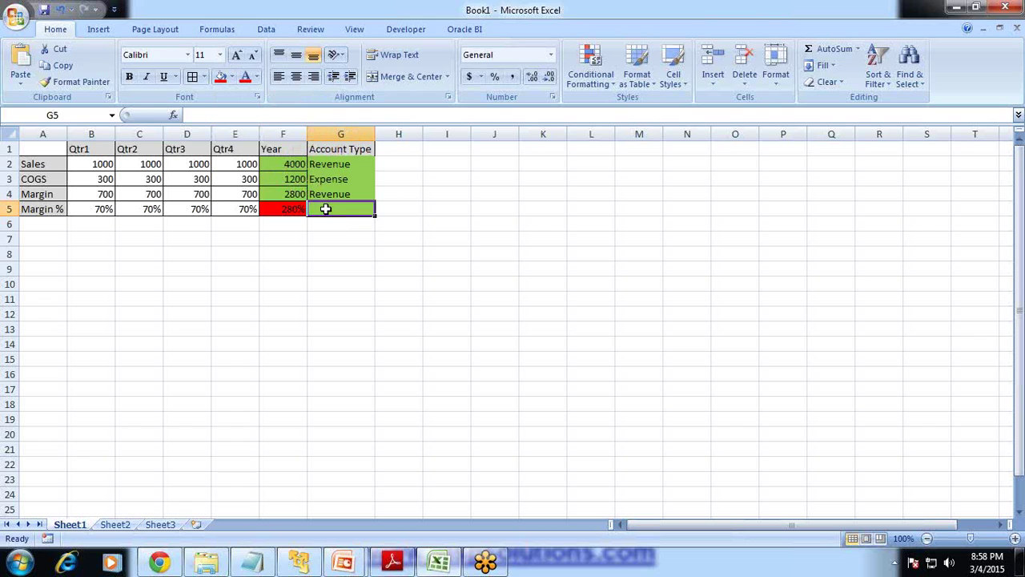
text(Dynm)
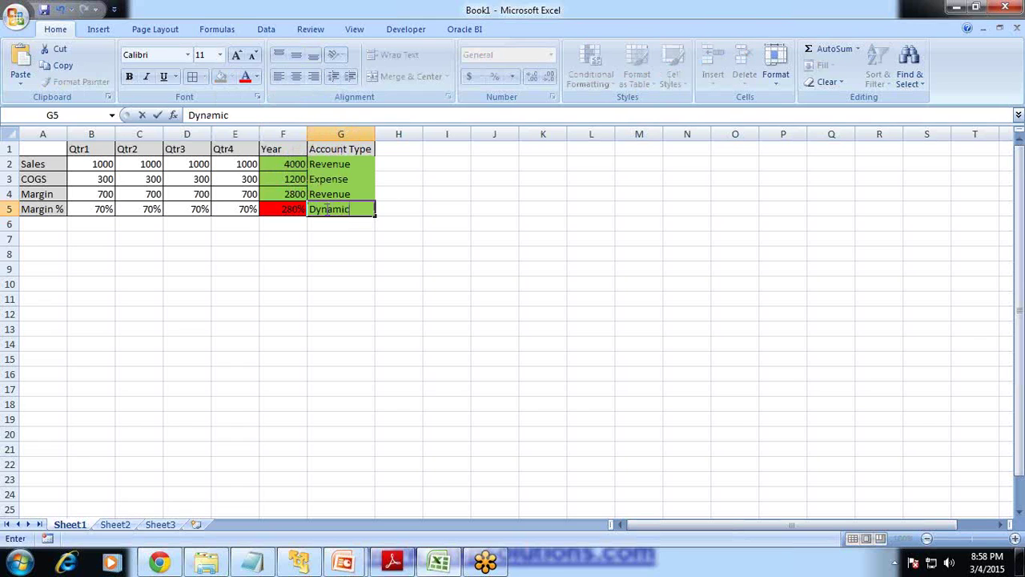
text(mic)
key(Return)
- Write the ratio Margin/Sales*100 as plain text in F7, below the Year column
key(Left)
key(Left)
key(Right)
key(Down)
key(Down)
key(Up)
text(=)
text(Ma)
key(BackSpace)
key(BackSpace)
key(Escape)
text(Mar)
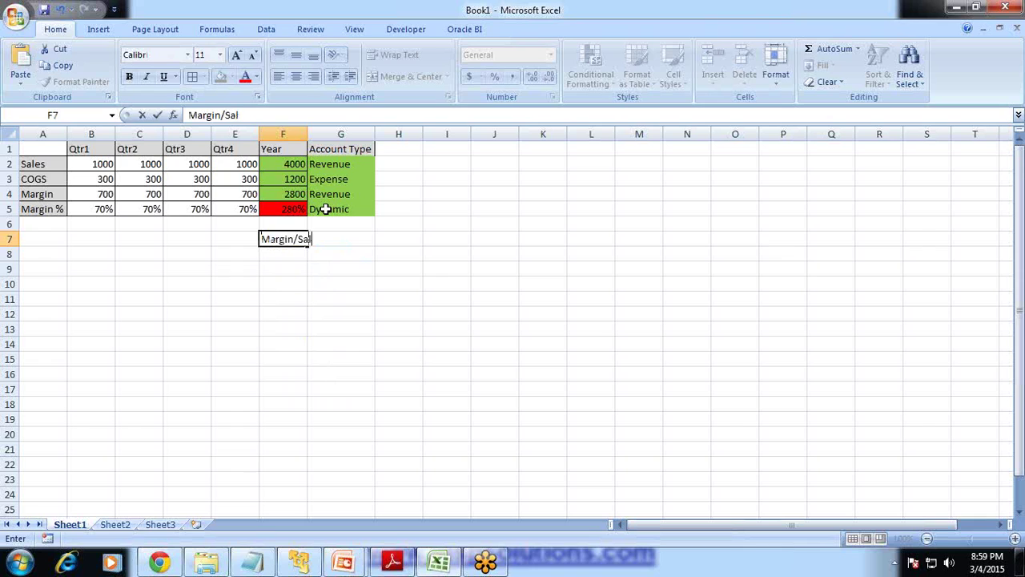
text(0)
key(Return)
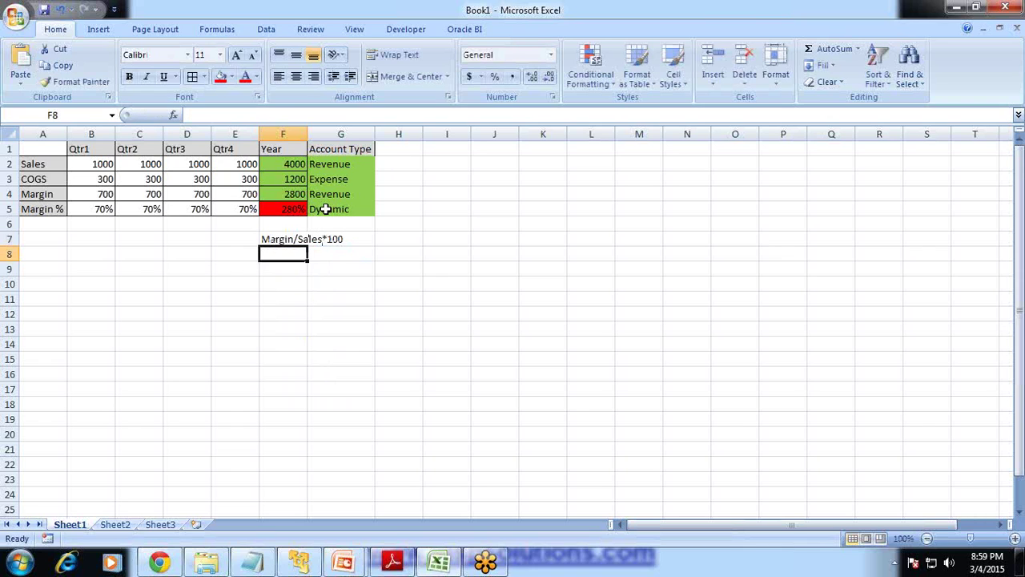
- Calculate the Year margin percentage in F8 with =F4/F2*100 and compare it with the Margin % value in F5
text(=)
click(287, 195)
text(/)
click(299, 162)
text(*100)
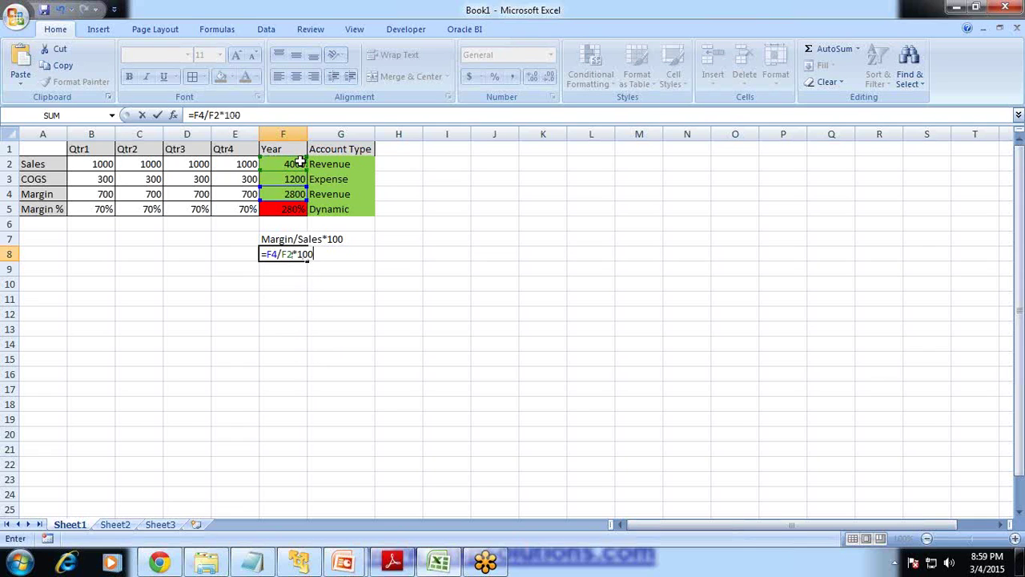
key(Return)
key(Up)
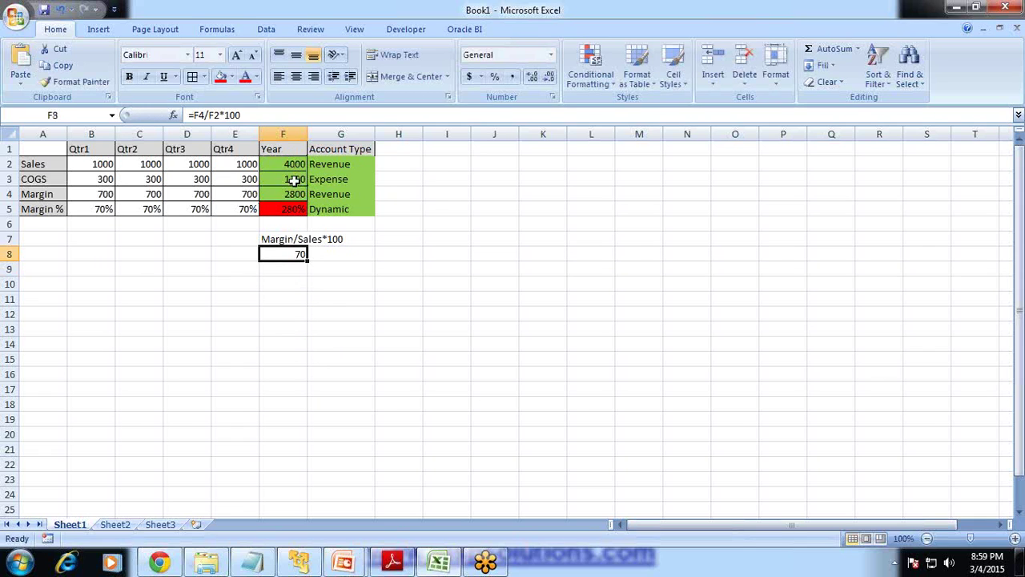
drag(287, 208, 355, 205)
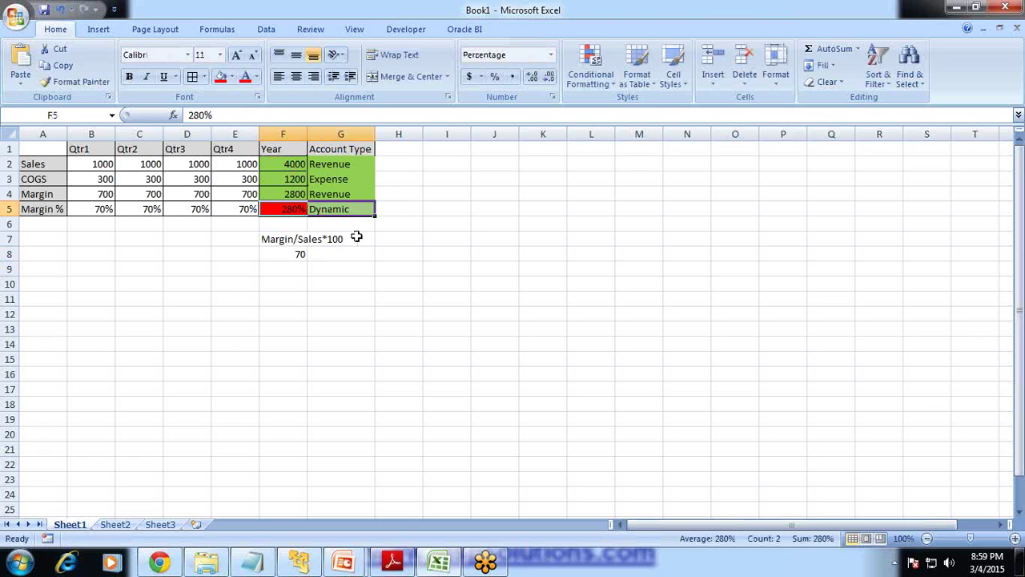
- Switch to Hyperion Financial Management and examine the attributes of the GroMar, SalesTP and SalesIC accounts
click(310, 561)
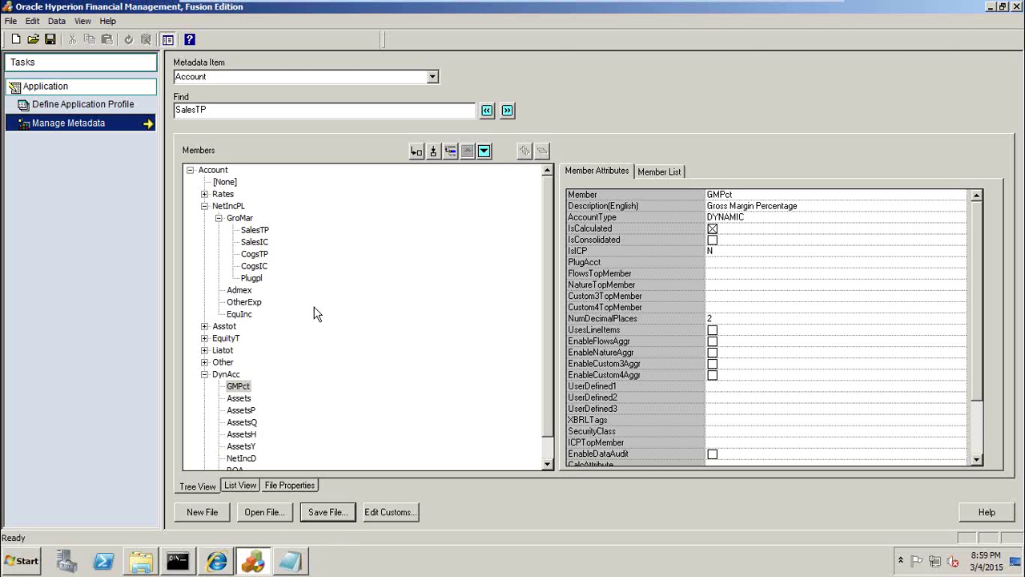
click(251, 234)
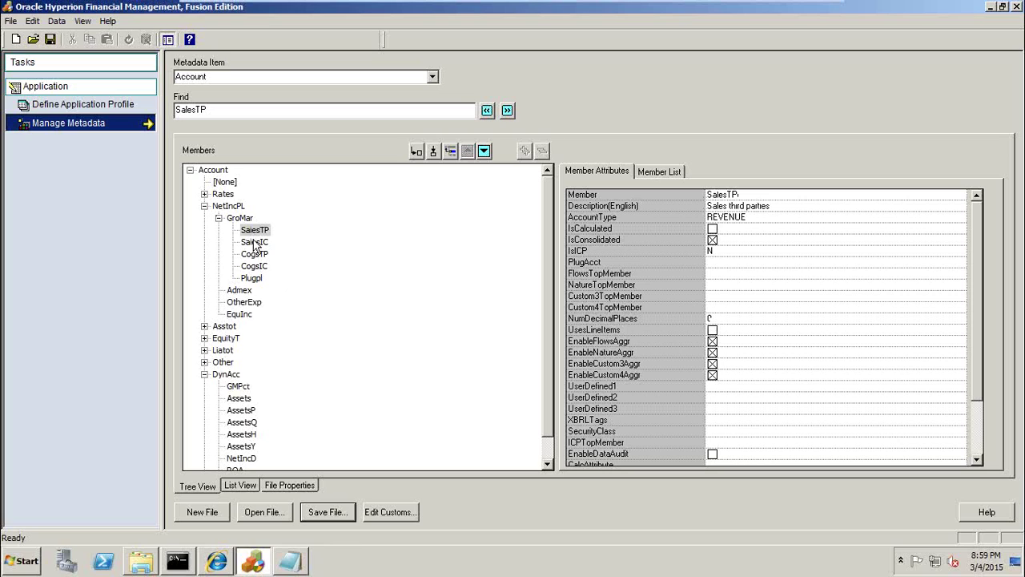
click(243, 218)
click(253, 231)
click(253, 242)
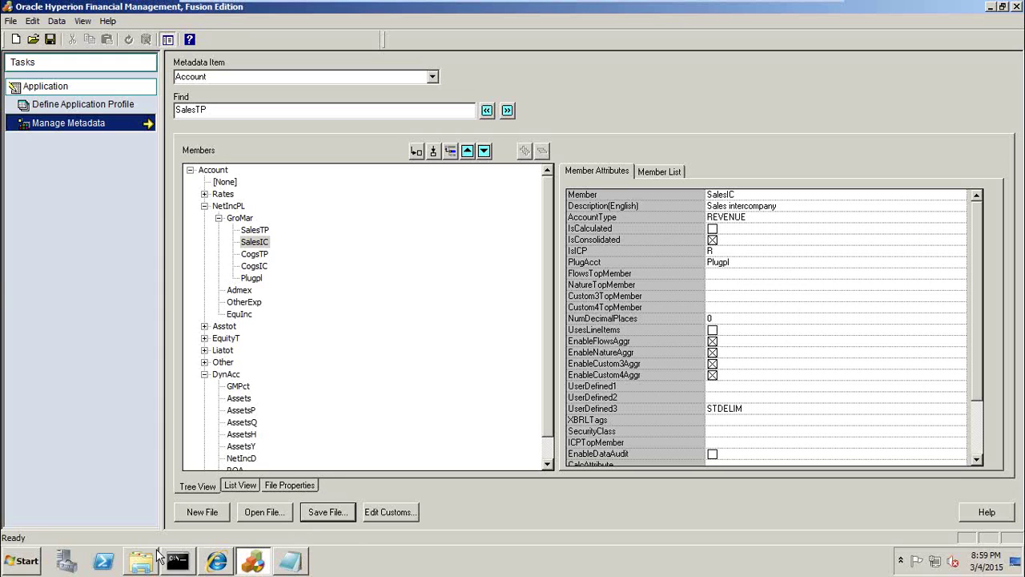
- In a new Notepad document, list three stages: i) HFM Rule, ii) Load Rule into HFM, iii) Test and Validate the rule
click(21, 560)
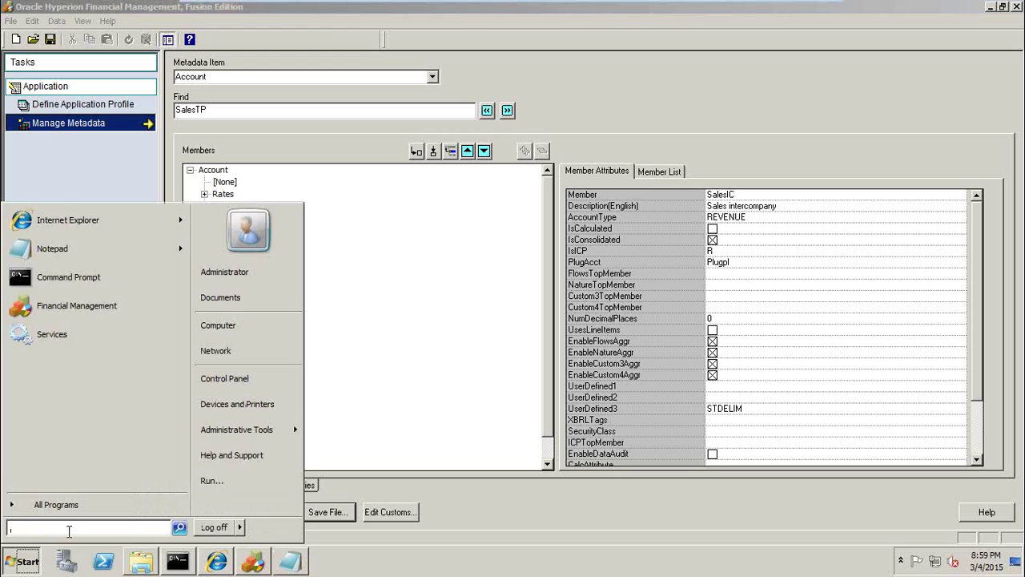
text(notepad)
key(Return)
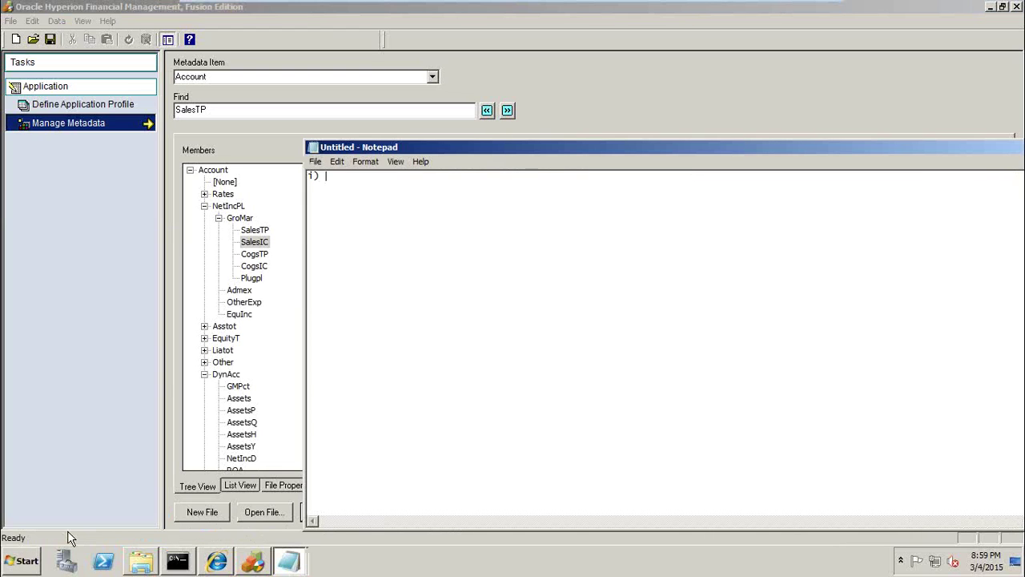
key(BackSpace)
text(HFM Rule)
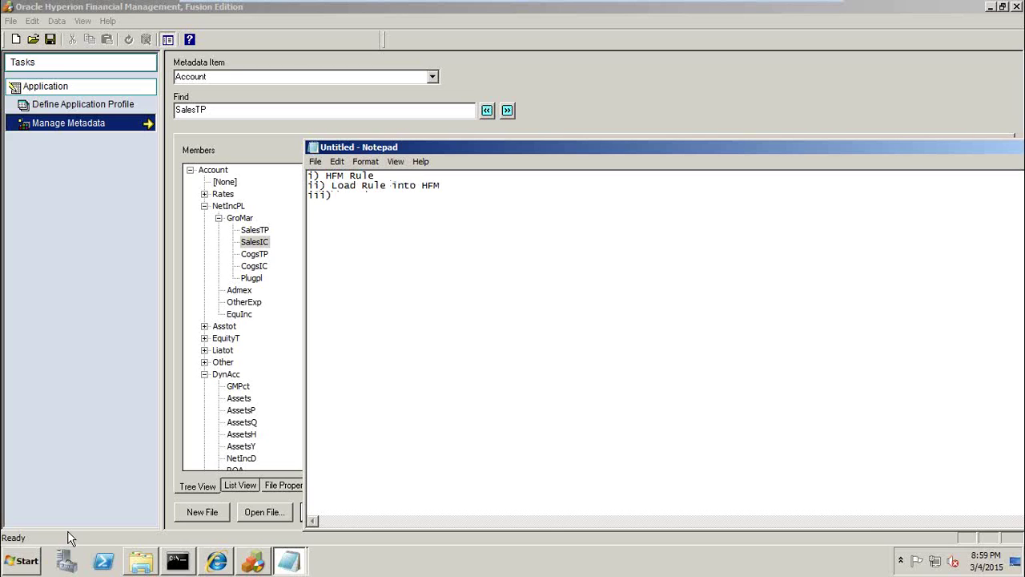
text(and Validate the rule)
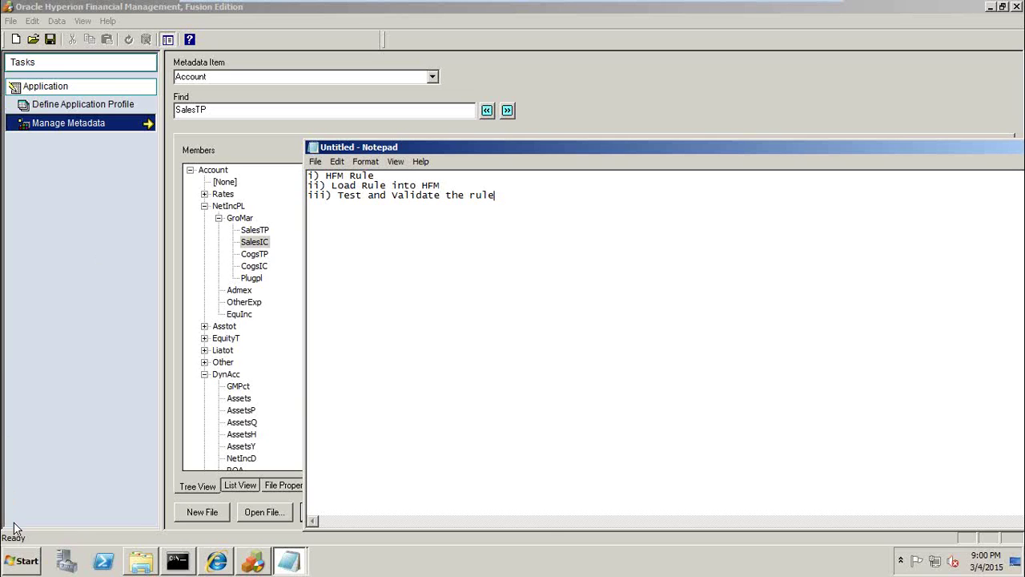
- Open a second blank Notepad window and move it aside so the list of stages stays readable
click(26, 562)
click(56, 526)
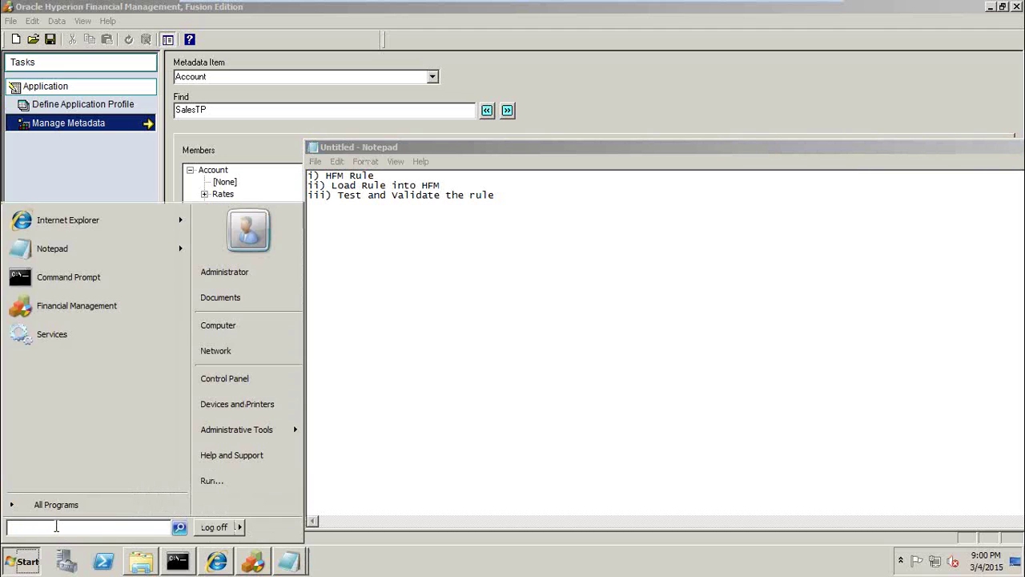
text(notepad)
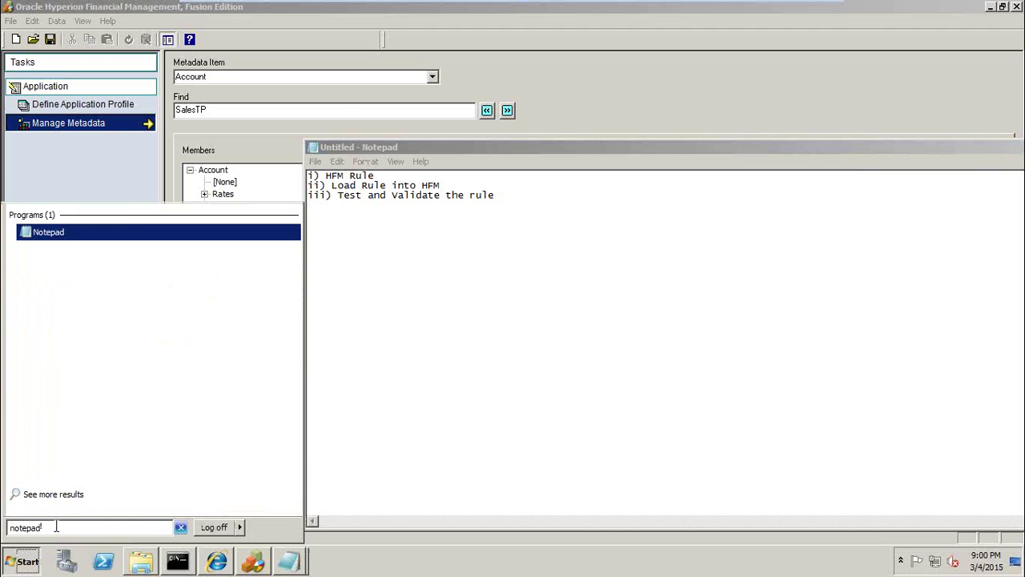
key(Return)
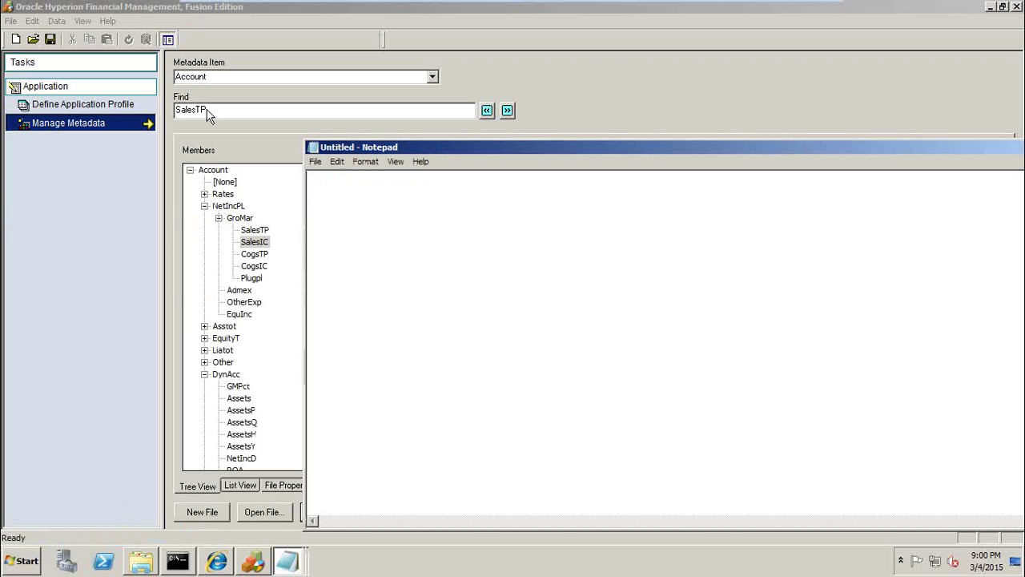
drag(353, 149, 531, 157)
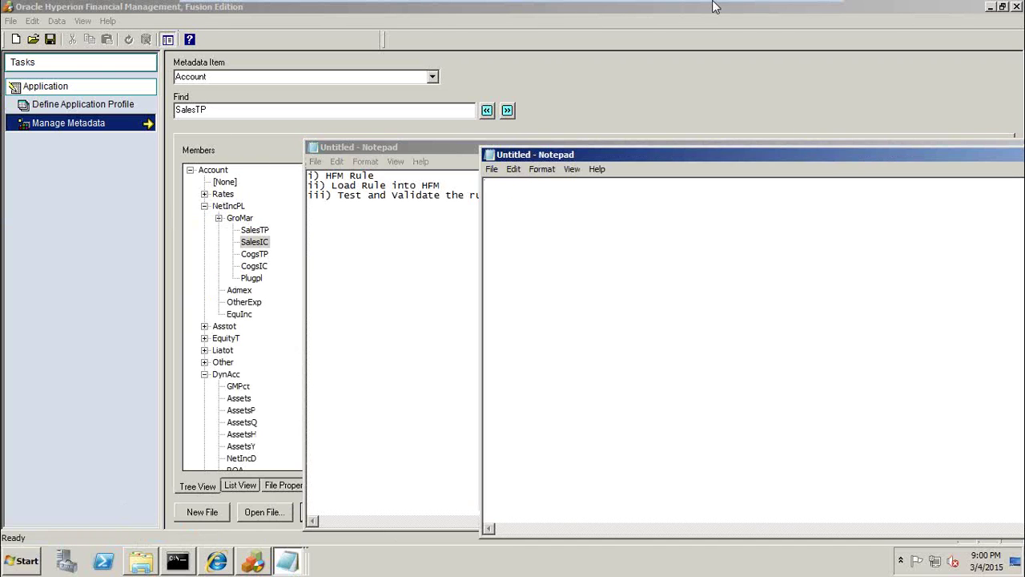
- Return to the PowerPoint slide show, review the dynamic account and rule definitions, and advance to the How it works slide
click(787, 10)
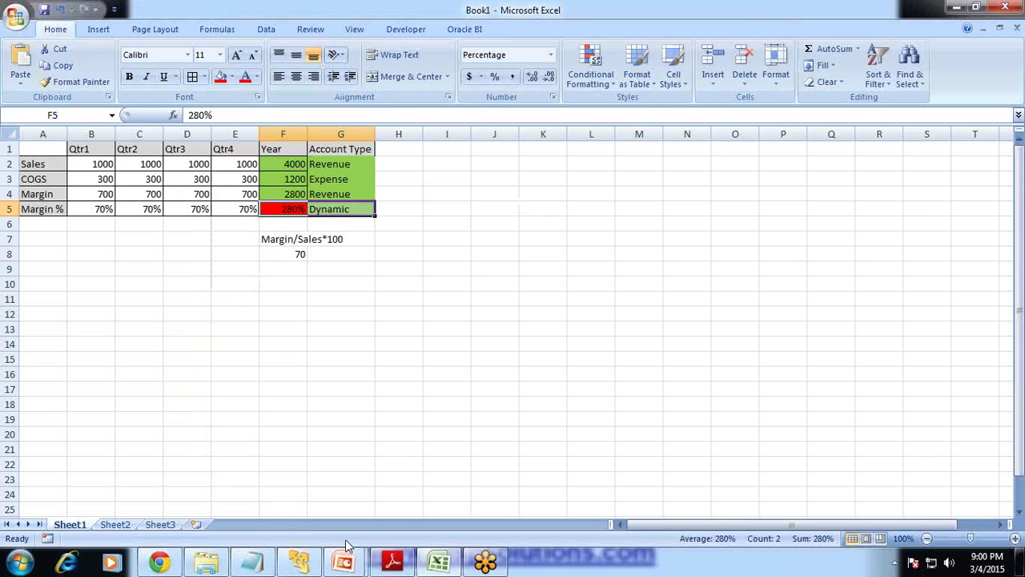
mouse_move(346, 556)
click(381, 448)
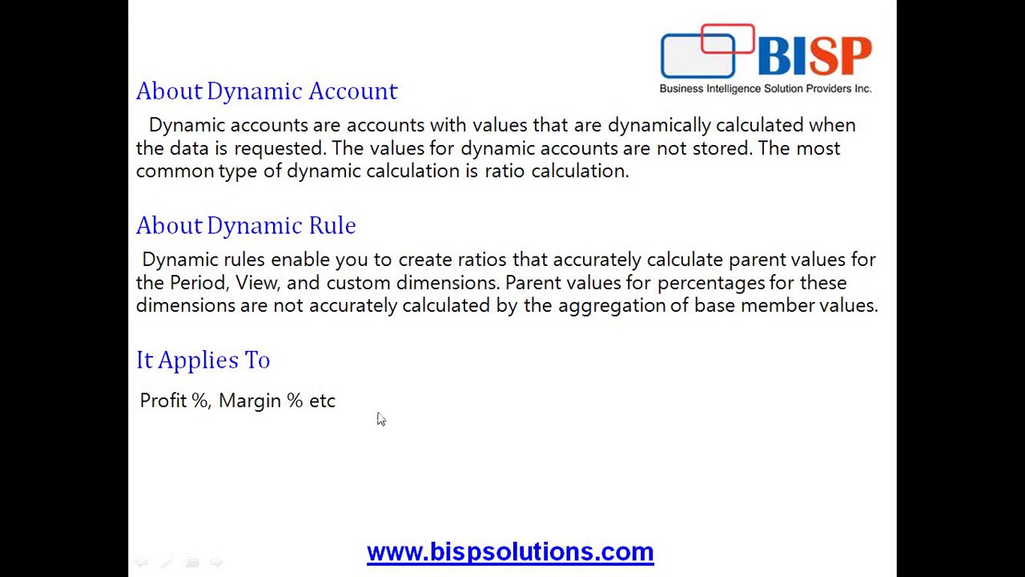
click(315, 378)
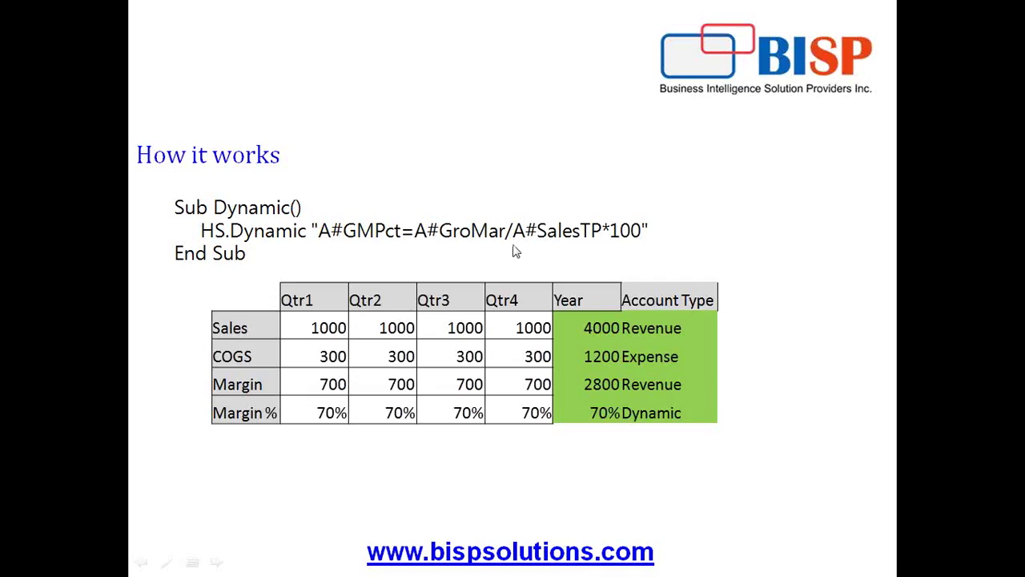
- Copy the Sub Dynamic() rule code from the How it works slide into the blank Notepad document
key(Escape)
drag(410, 293, 341, 266)
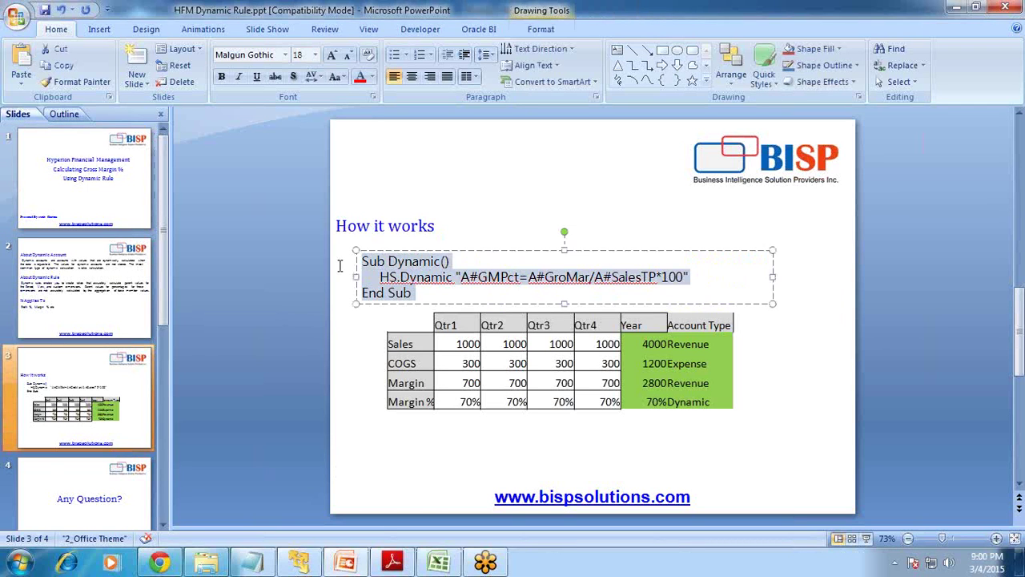
click(305, 563)
key(ctrl+v)
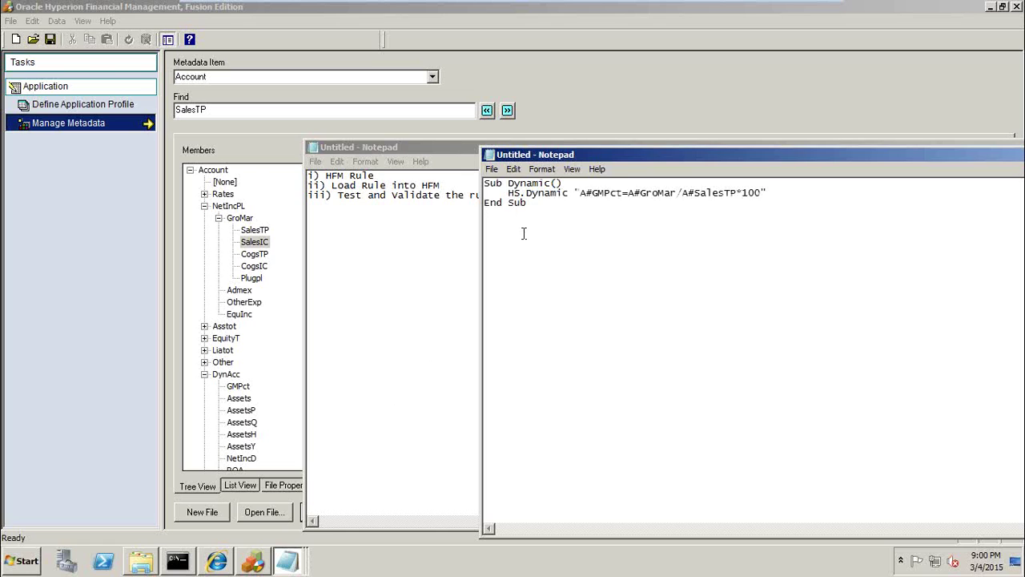
- Save the rule script as HFM_Dynamic_Rule.rle in the HFM Working folder on drive C
key(alt+f)
key(s)
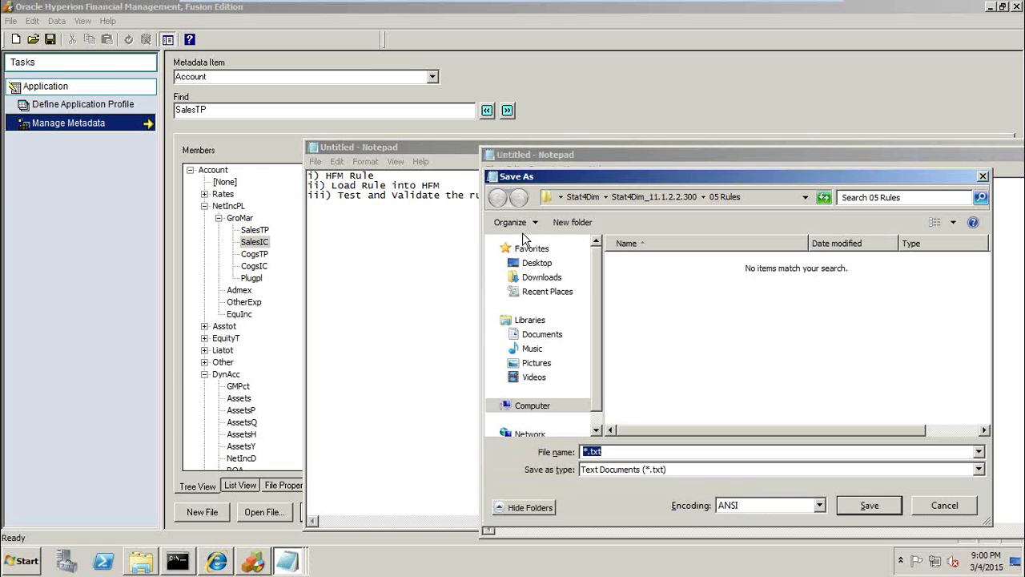
click(533, 406)
double_click(679, 281)
double_click(656, 280)
click(633, 450)
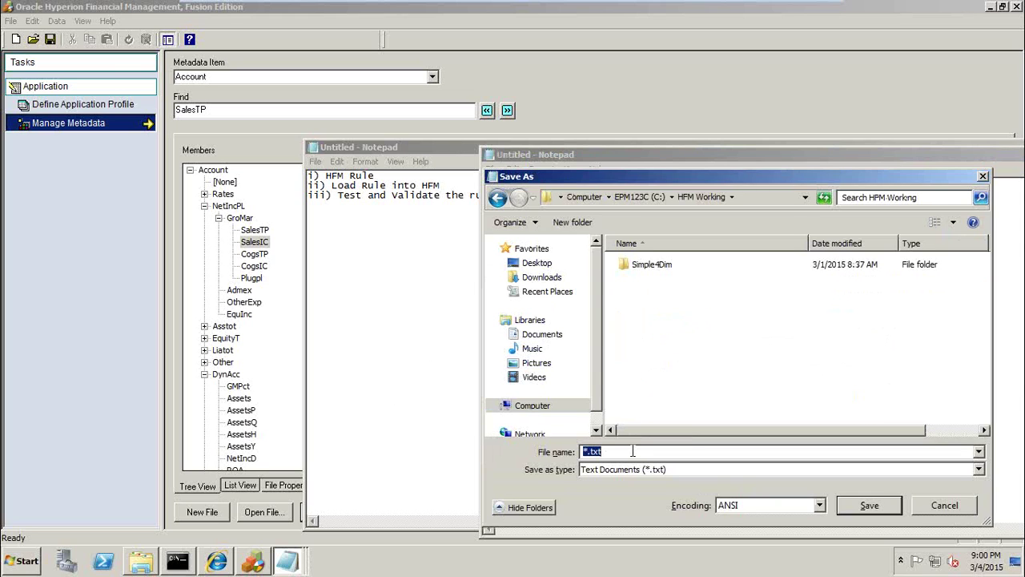
text(HFM_)
text(Dya)
text(namic_Rule.rle")
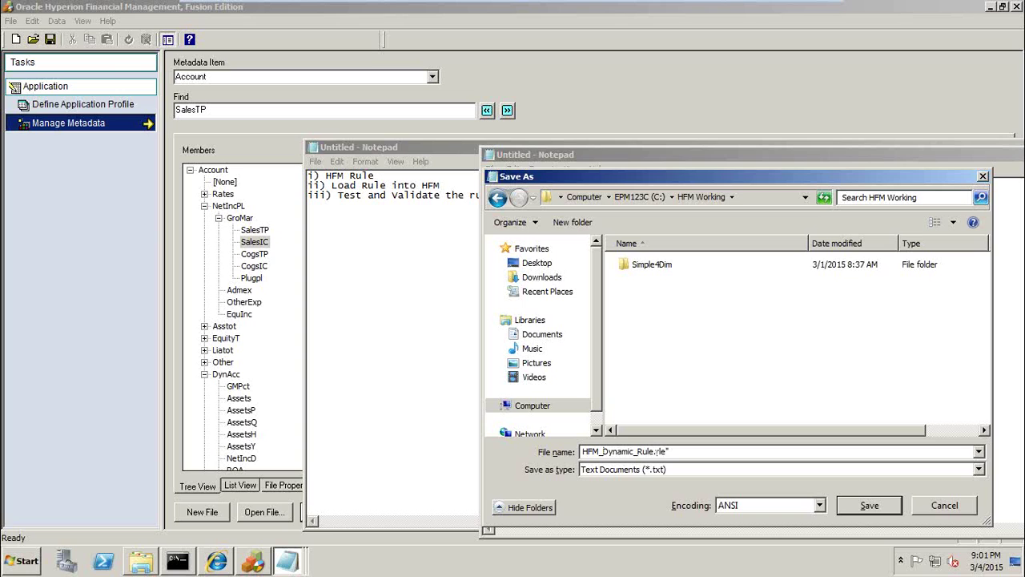
key(Home)
text(")
key(Return)
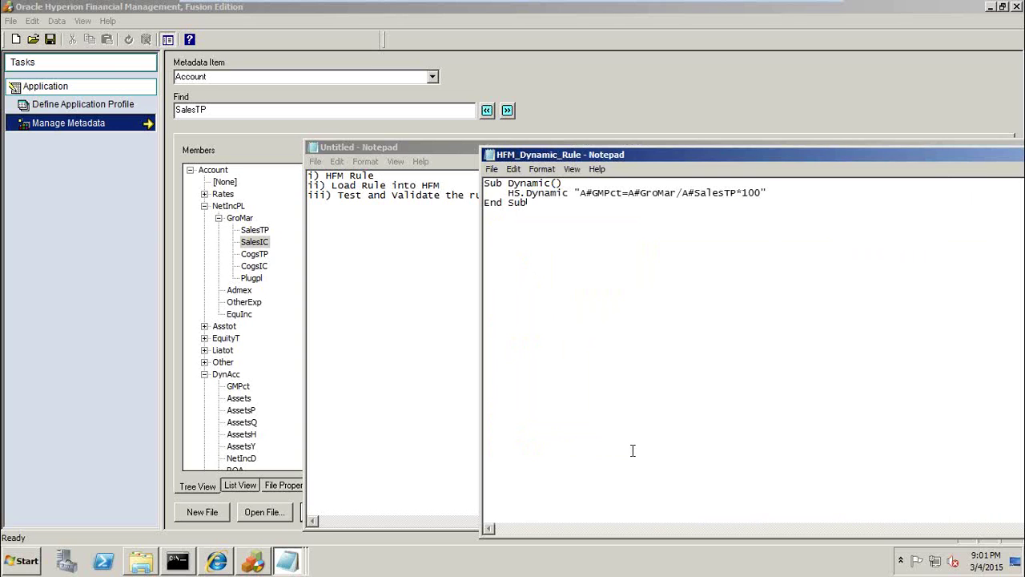
- Switch to EPM Workspace in Internet Explorer, close the existing Load Application Elements page, and open a fresh one for BISPHFM
click(632, 89)
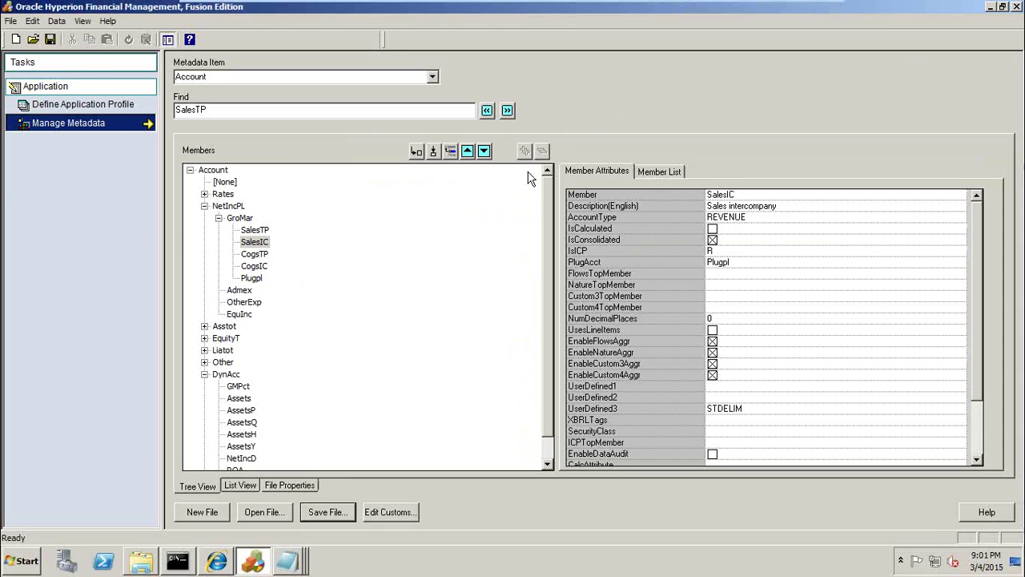
click(216, 560)
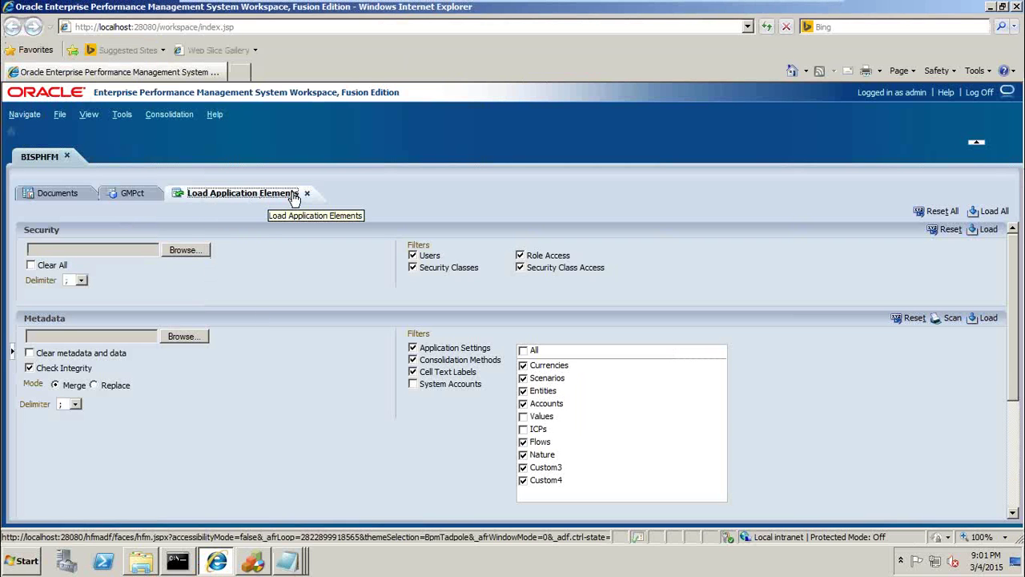
click(306, 196)
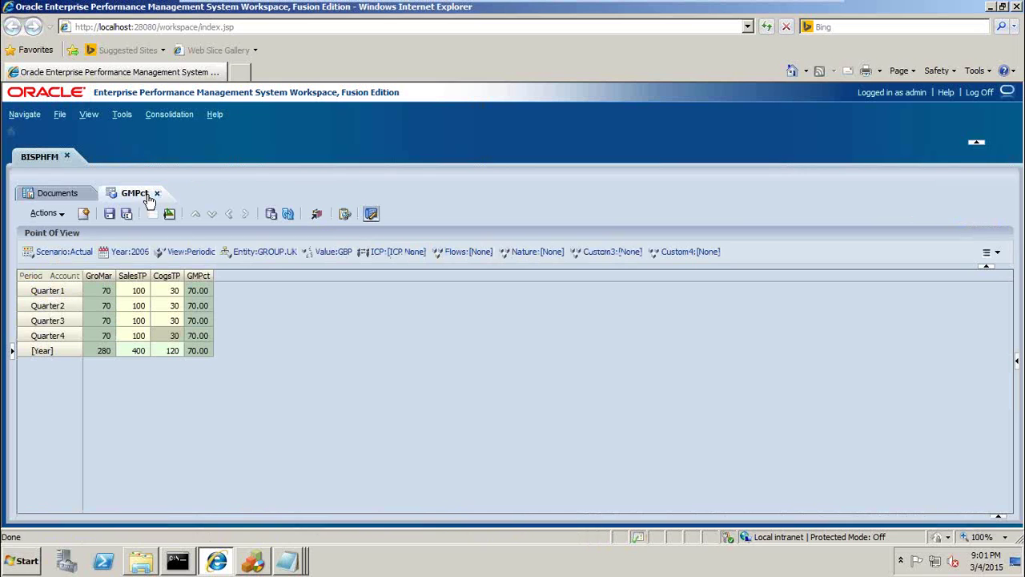
click(169, 114)
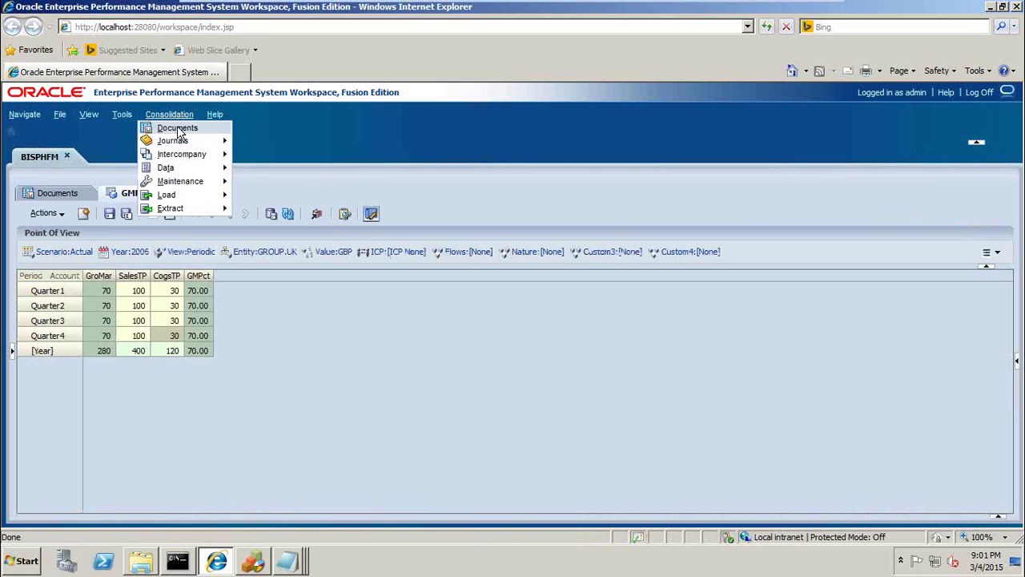
click(181, 129)
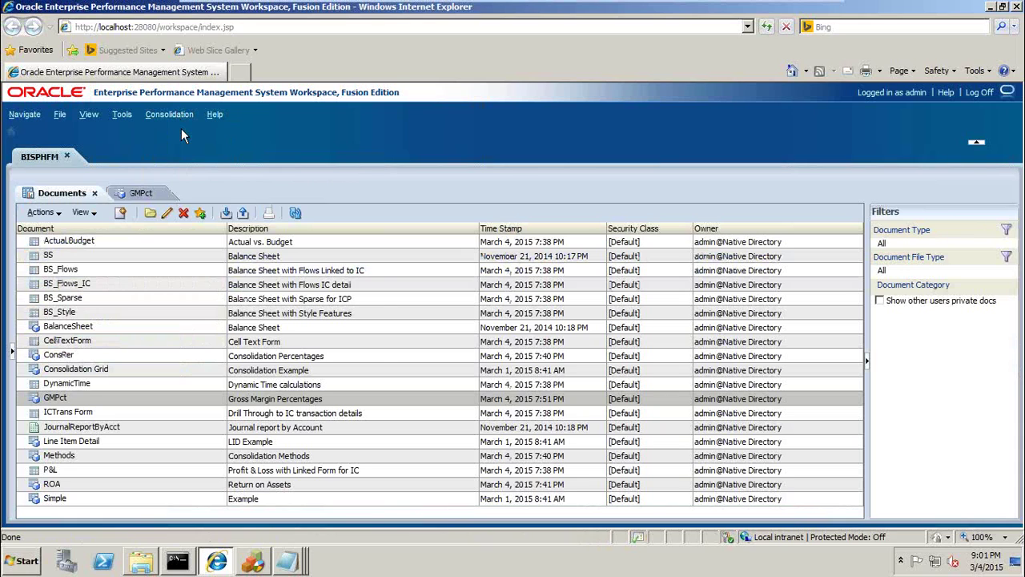
click(169, 113)
mouse_move(182, 154)
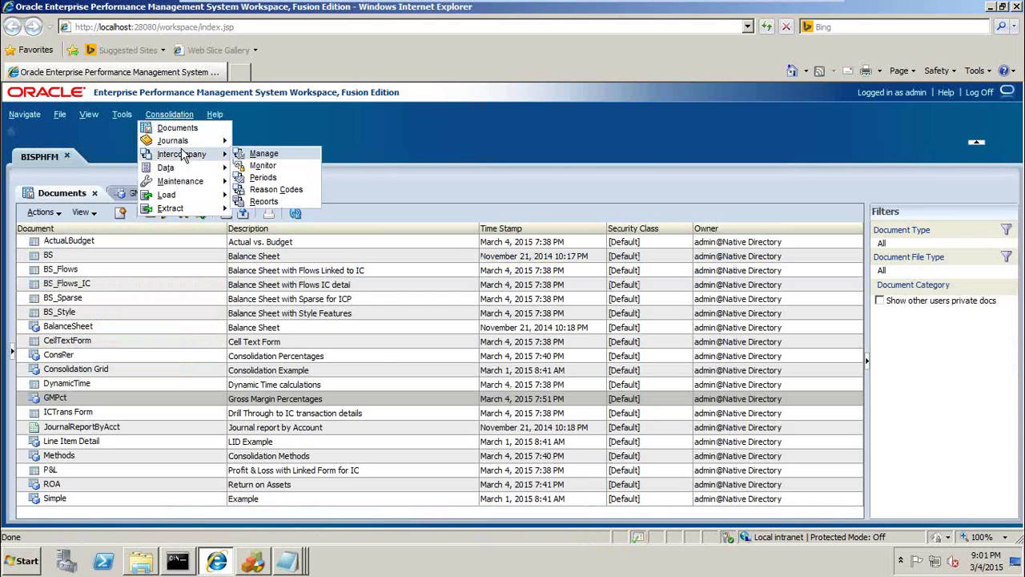
mouse_move(178, 200)
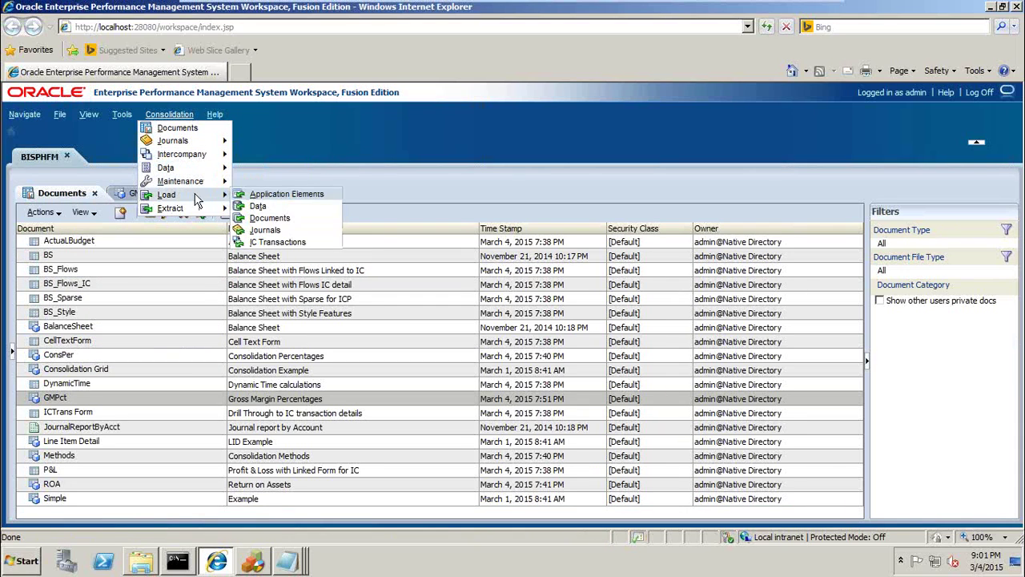
click(282, 194)
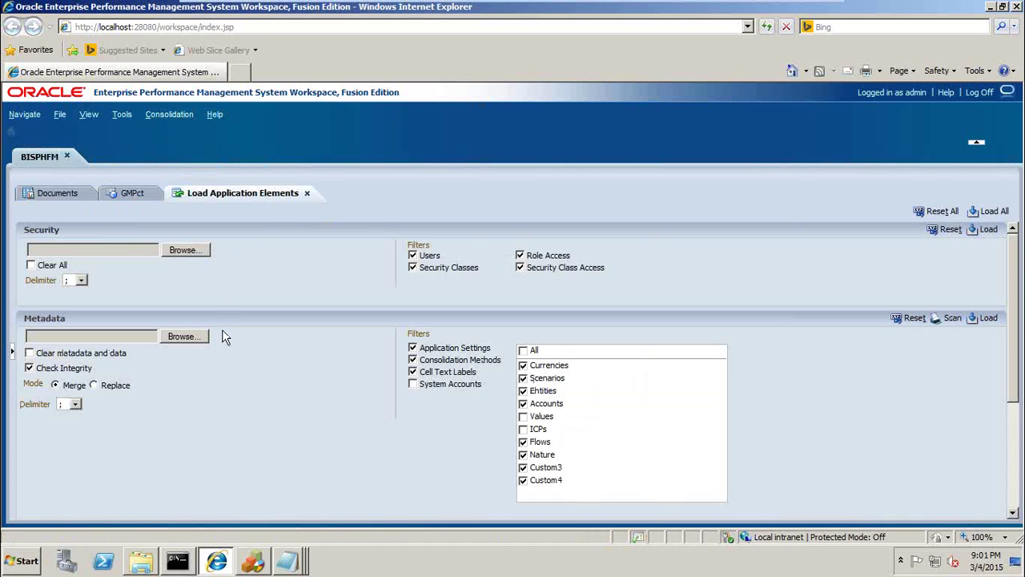
- Choose GMPCT_Calc.rle from the 05 Rules folder as the rules file and scan it with Check Integrity enabled
scroll(282, 360, down, 5)
scroll(282, 359, down, 1)
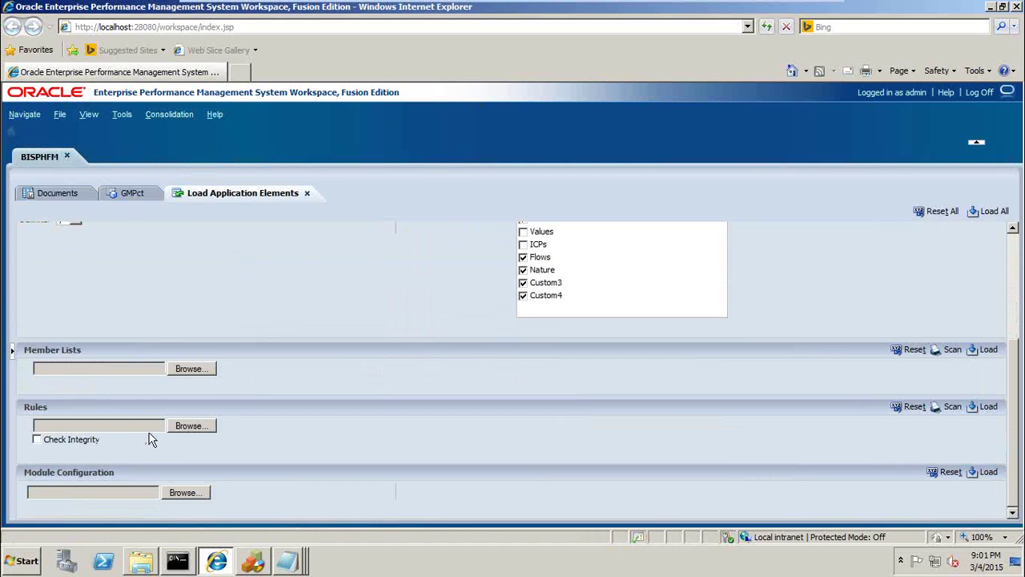
click(185, 429)
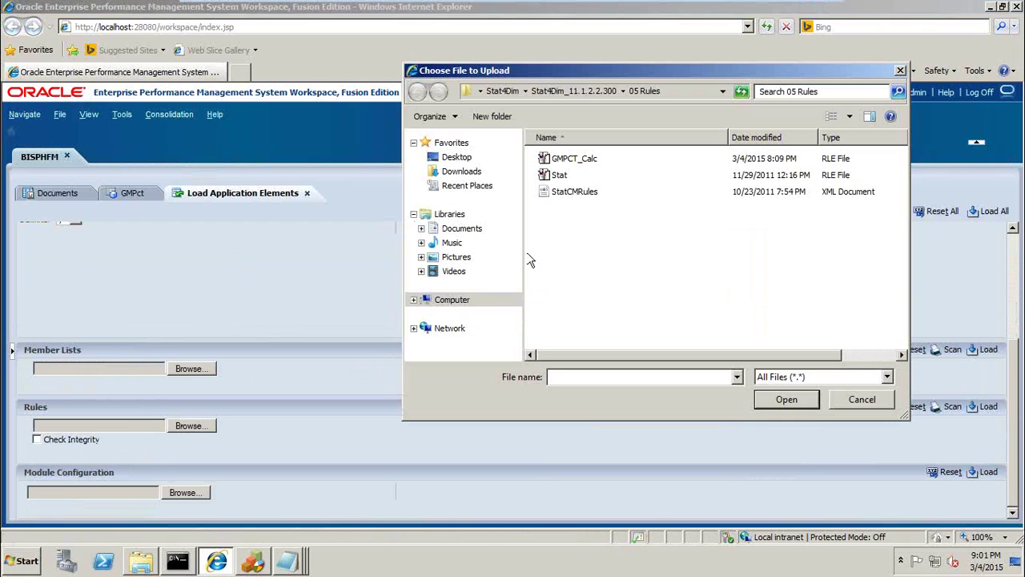
click(580, 161)
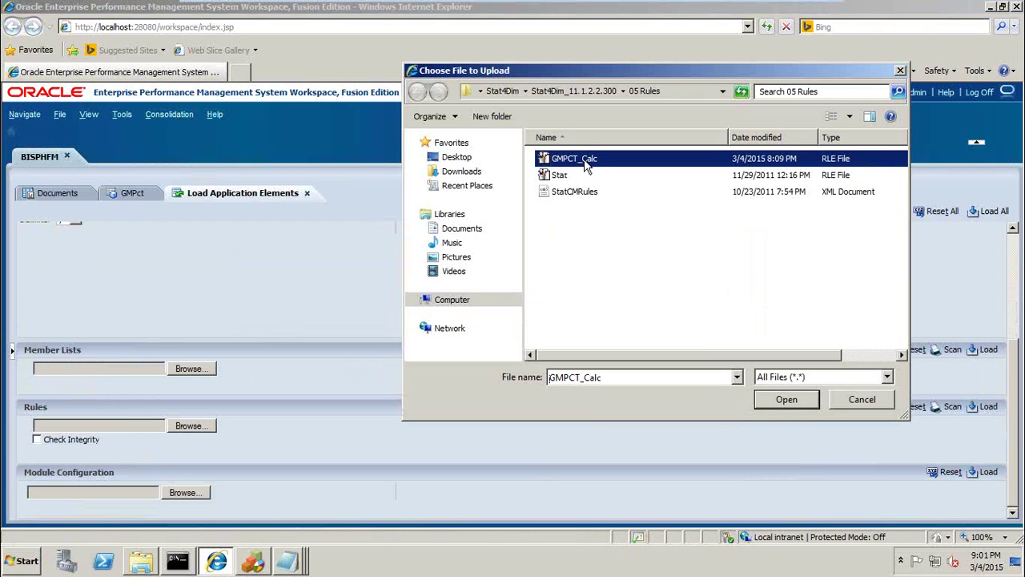
click(781, 399)
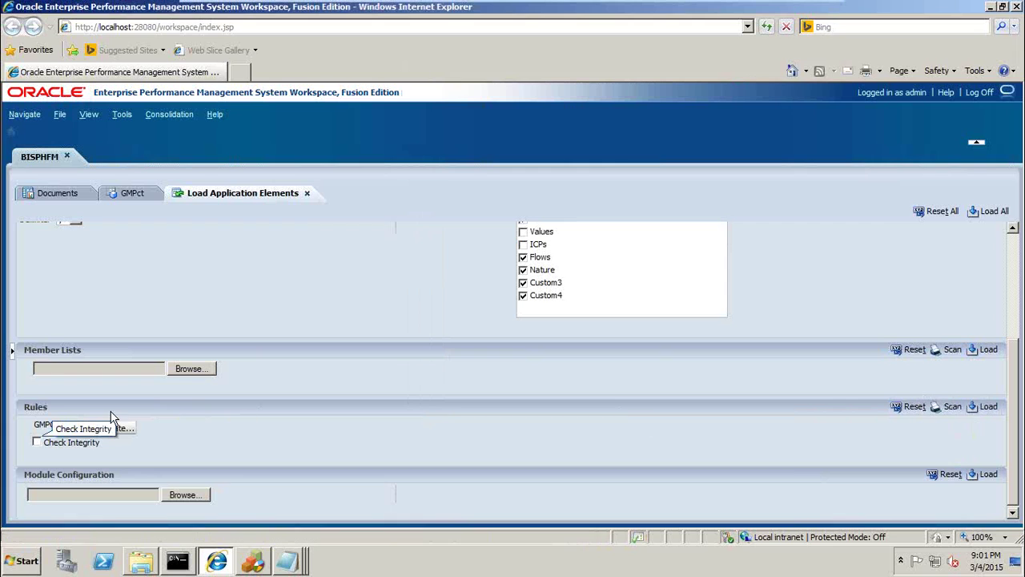
click(37, 442)
click(943, 406)
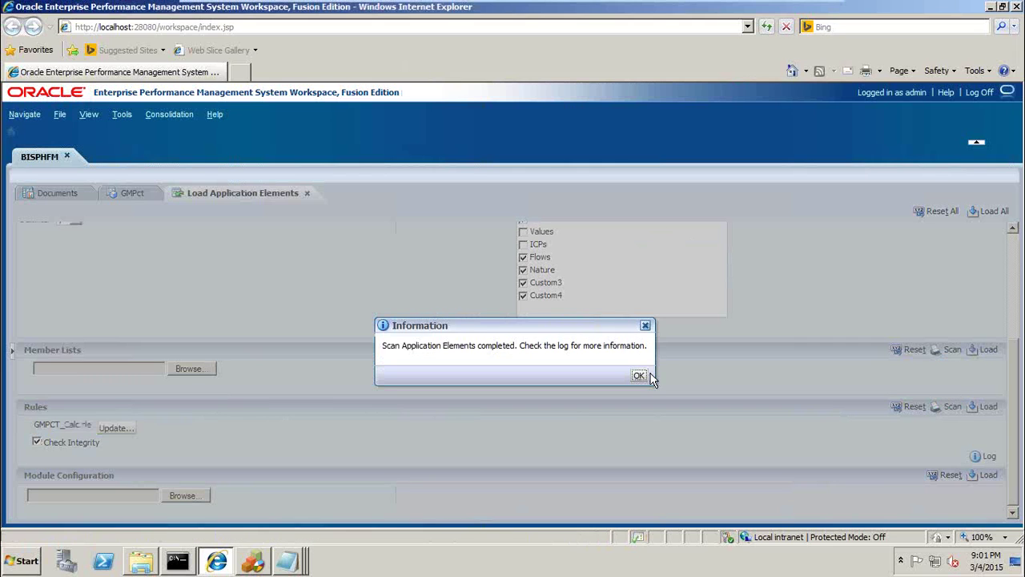
click(638, 375)
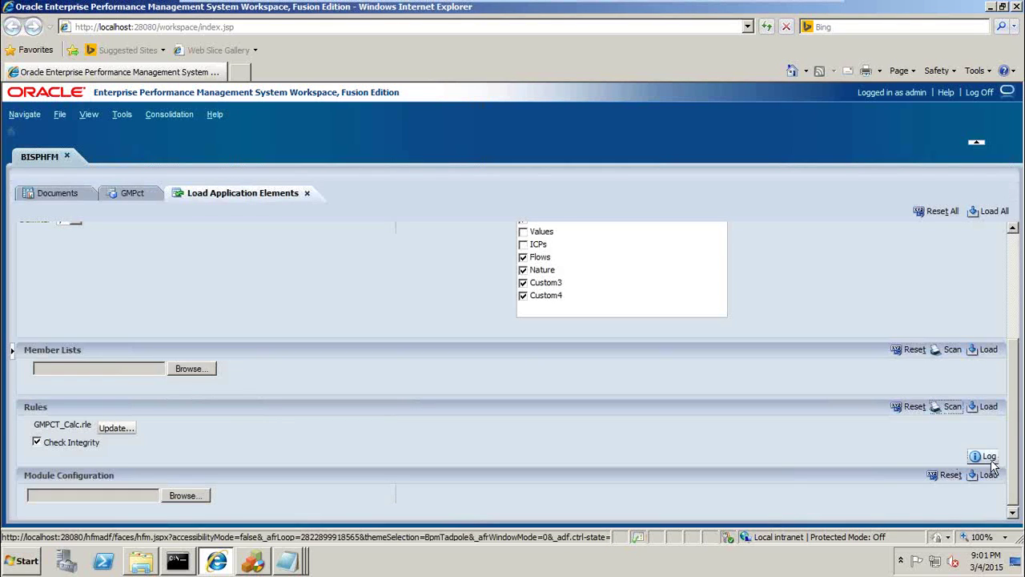
- Review the rules scan log for errors and warnings, and close it
click(992, 461)
drag(419, 255, 309, 198)
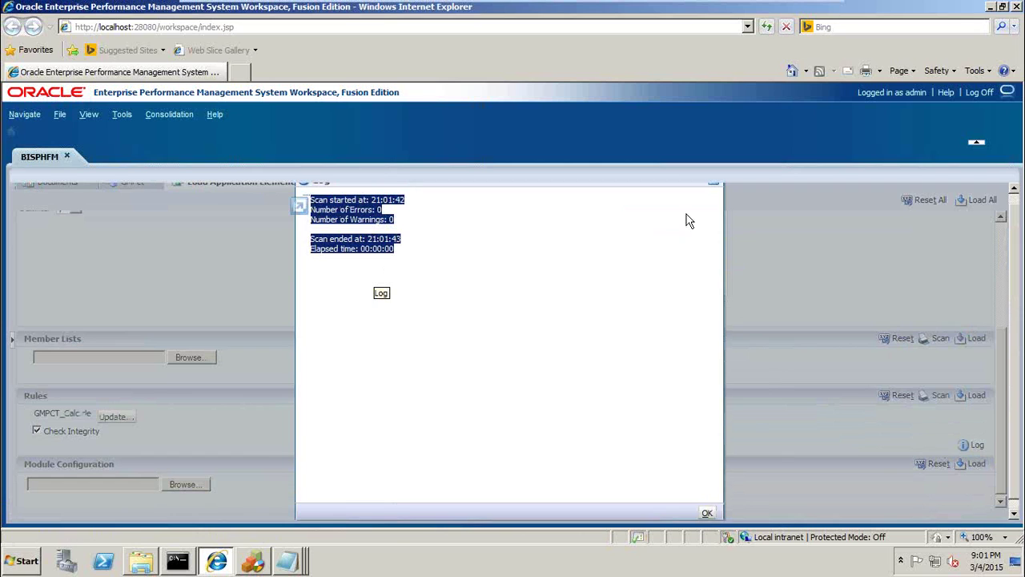
click(713, 183)
- Reset the Rules section, choose GMPCT_Calc.rle again and load it, and review the load log for errors and warnings
click(914, 406)
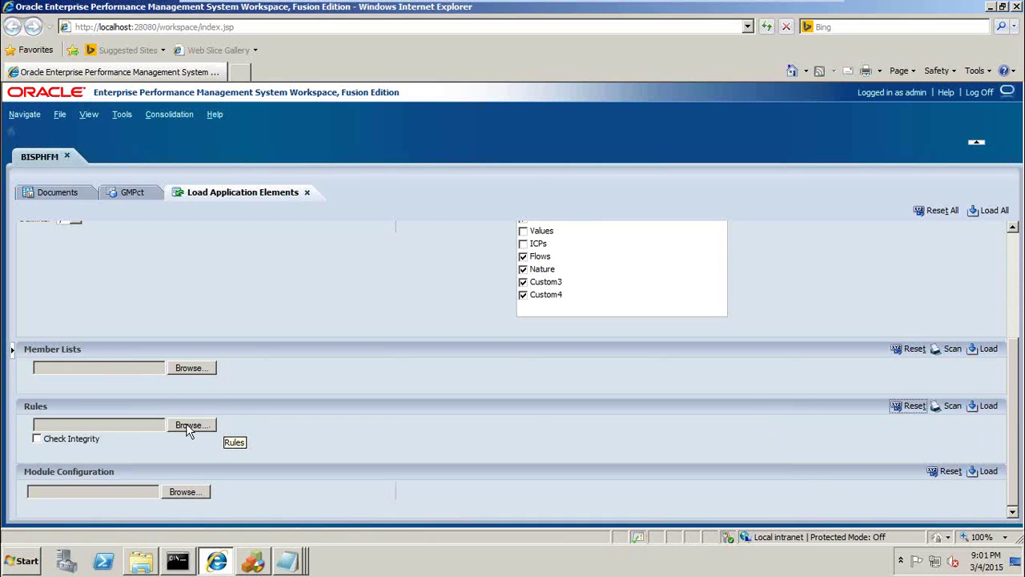
click(186, 427)
click(561, 160)
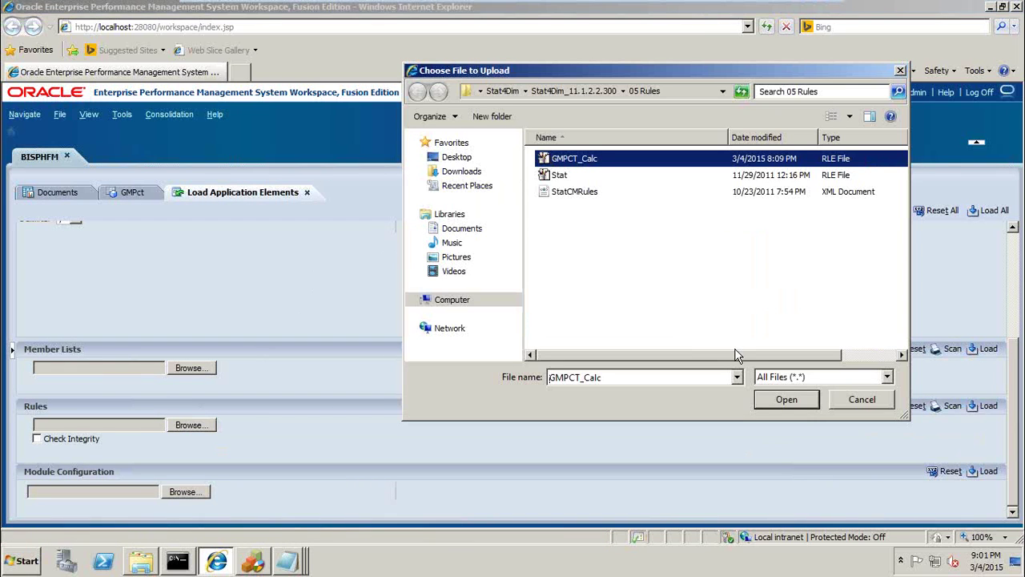
click(769, 399)
click(988, 406)
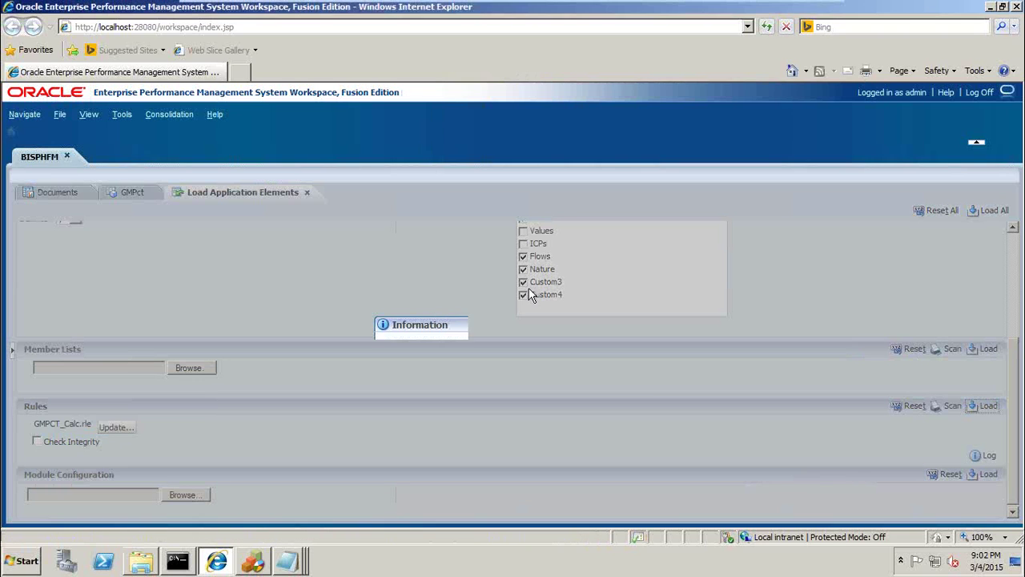
click(640, 371)
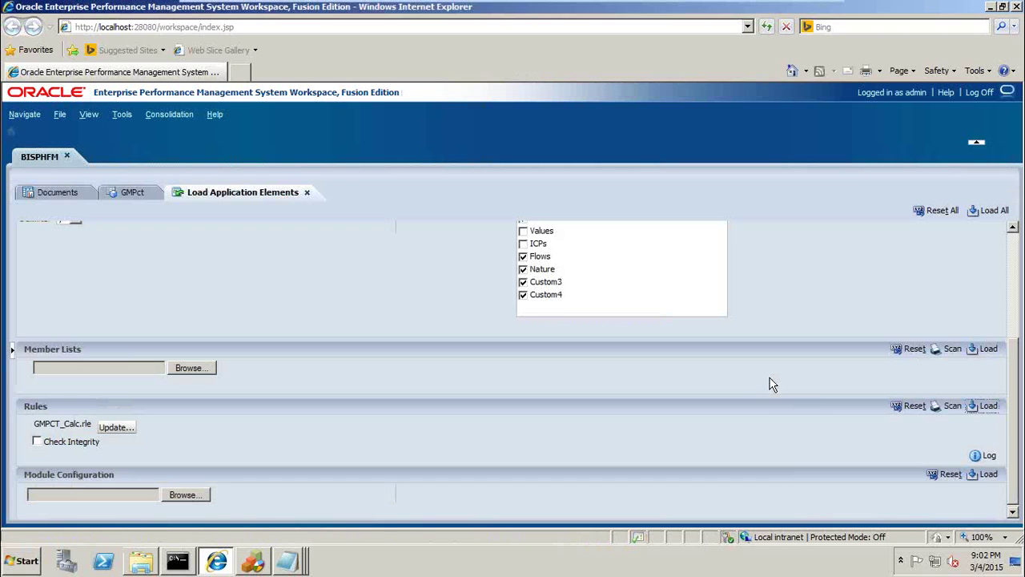
click(985, 455)
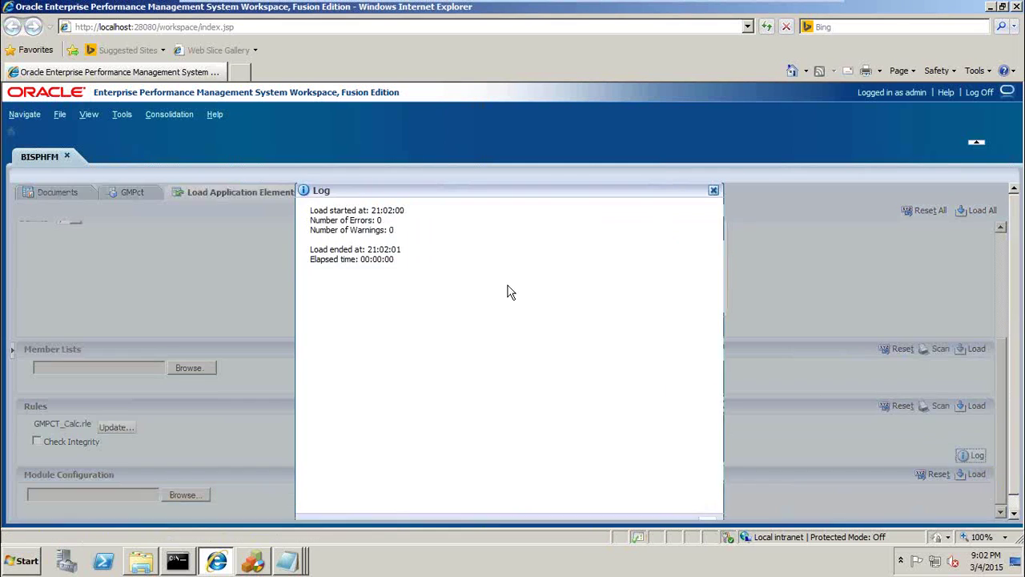
drag(398, 261, 311, 197)
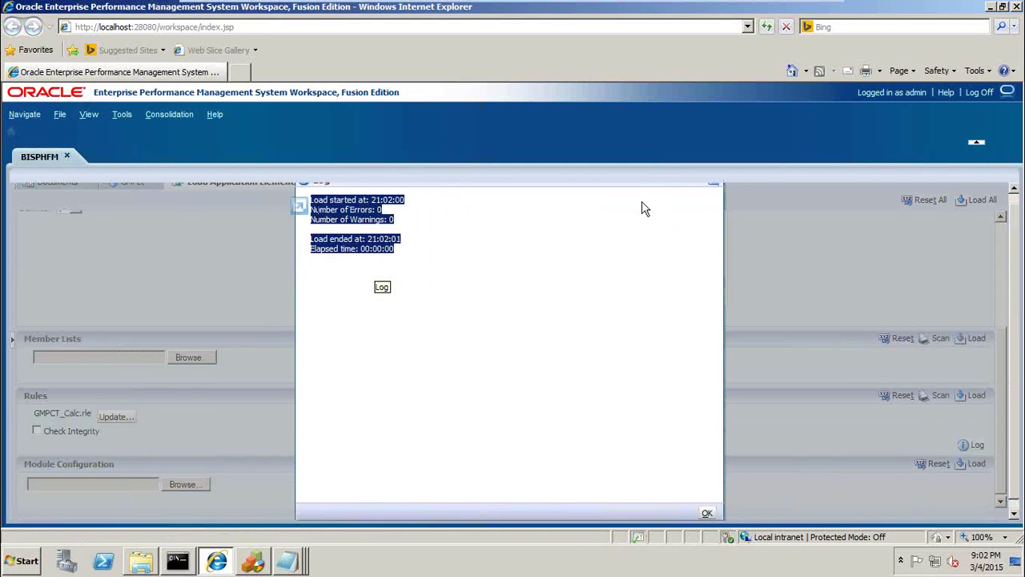
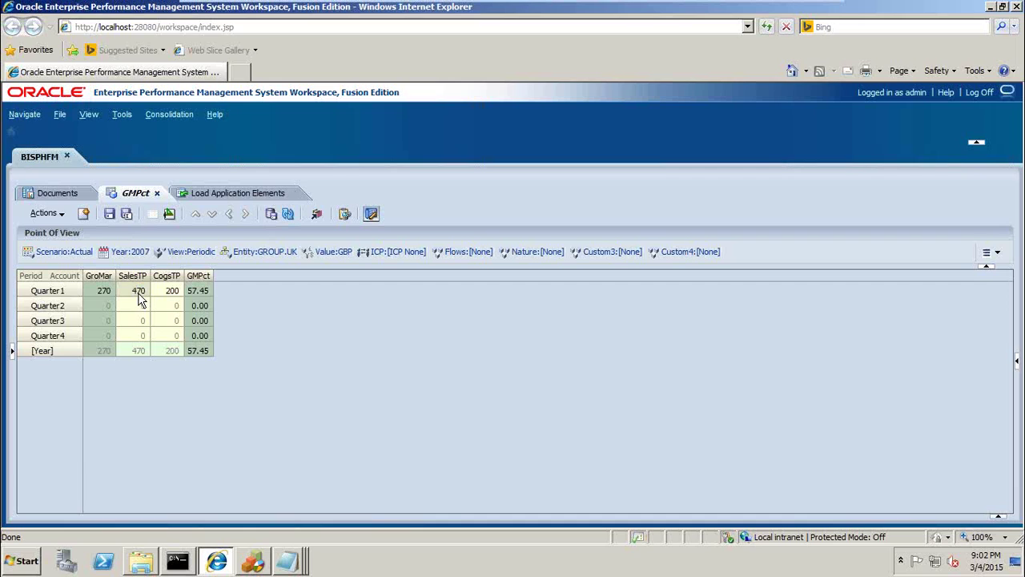
- In the GMPct grid for 2007, set SalesTP to 1000 for each of Quarter1 through Quarter4
click(140, 291)
double_click(140, 291)
text(1000)
click(139, 302)
double_click(139, 303)
text(1000)
key(Return)
text(1000)
key(Return)
text(1000)
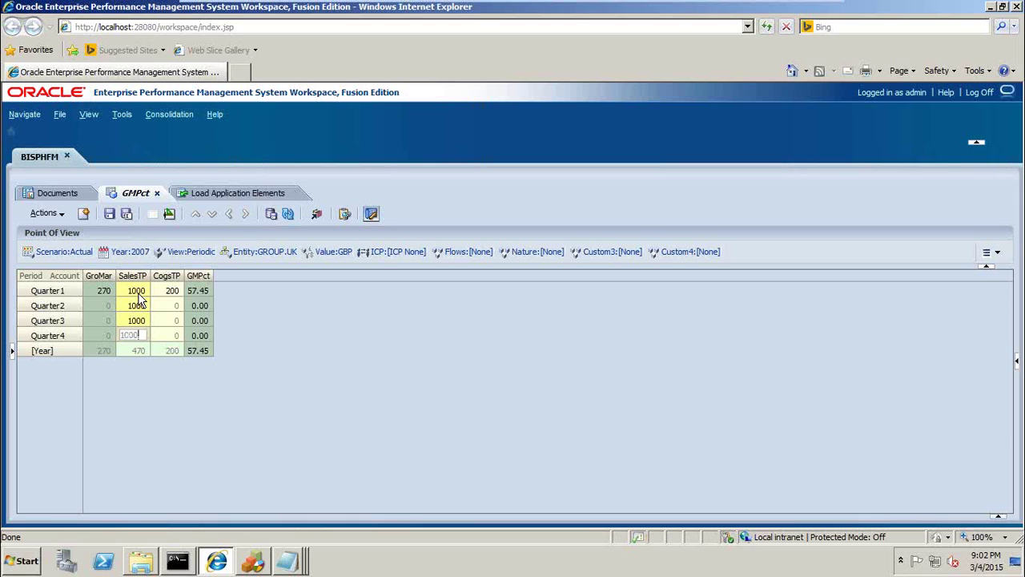
key(Return)
- Set CogsTP to 300 for each of Quarter1 through Quarter4 and submit the grid data
click(170, 291)
text(399)
key(BackSpace)
text(0)
key(Return)
text(300)
key(Return)
text(300)
key(Return)
text(300)
key(Return)
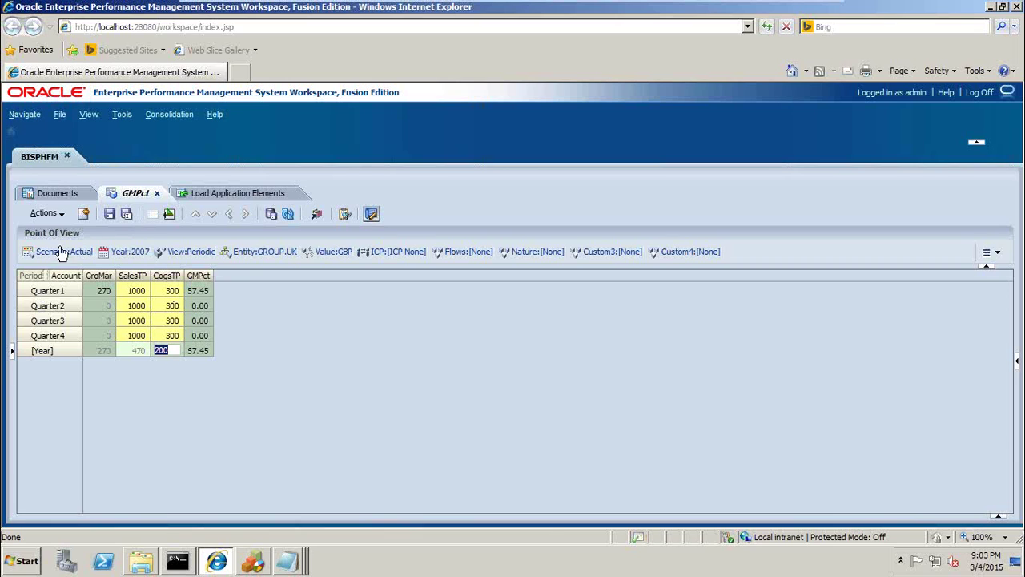
click(44, 213)
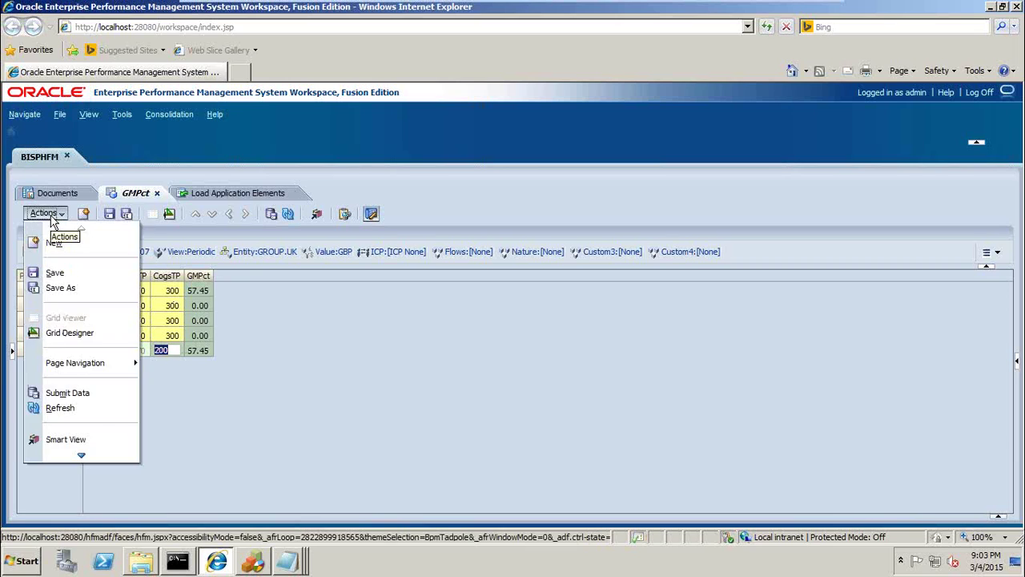
click(69, 394)
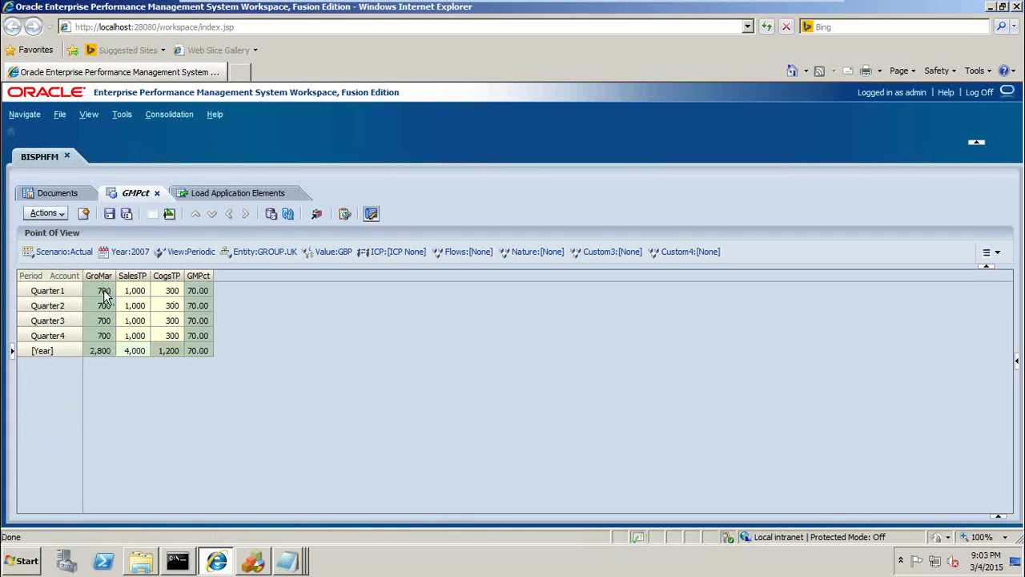
- Check the quarterly GroMar values and the Year-level SalesTP, CogsTP and GMPct figures to validate the dynamic rule
drag(104, 293, 103, 358)
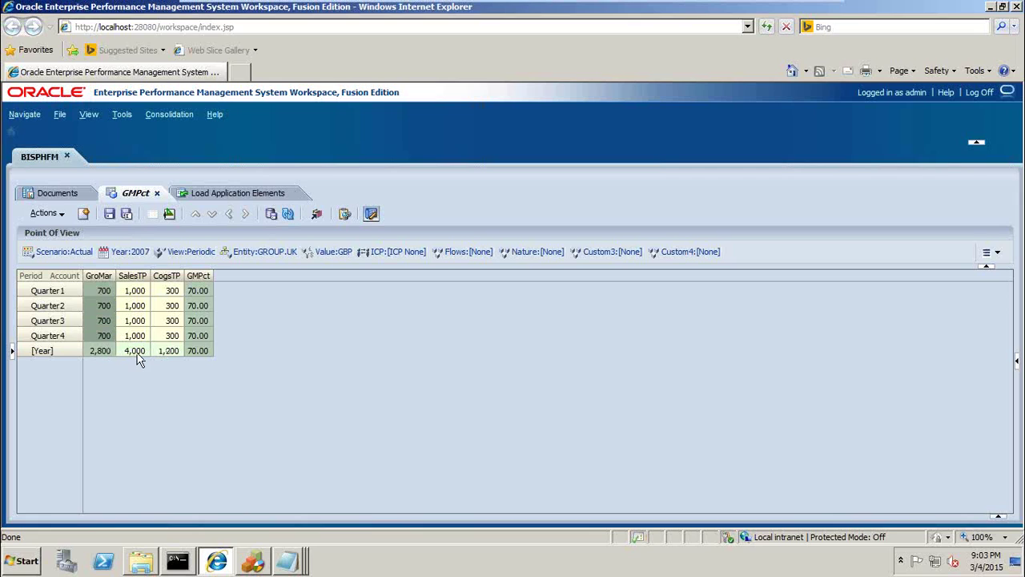
click(138, 358)
click(138, 358)
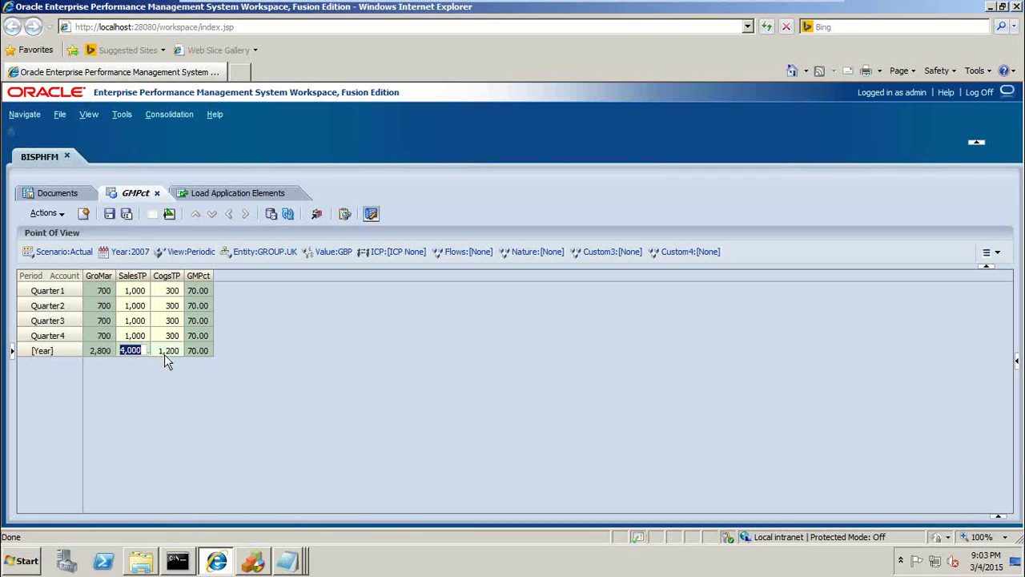
click(164, 354)
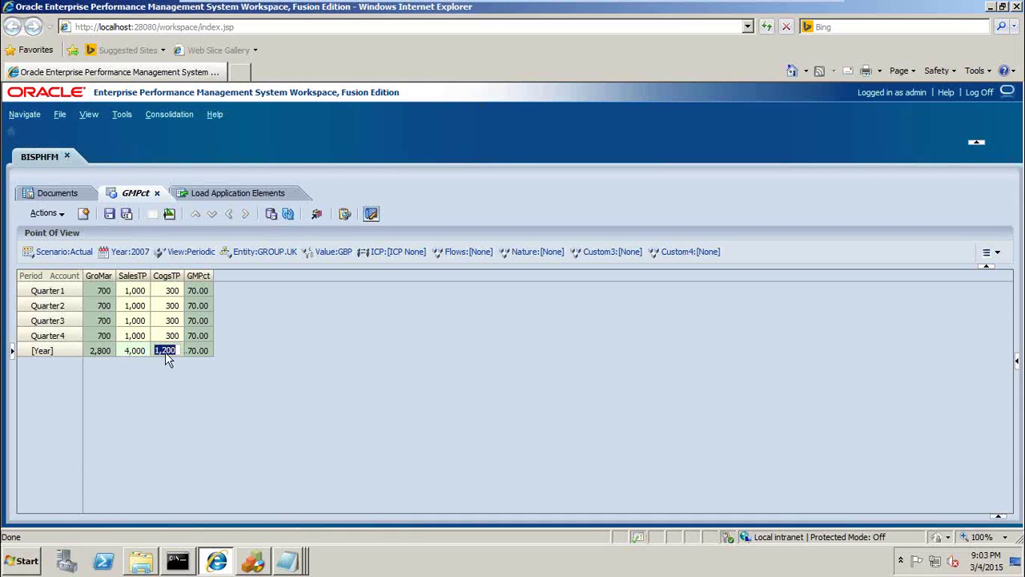
click(196, 355)
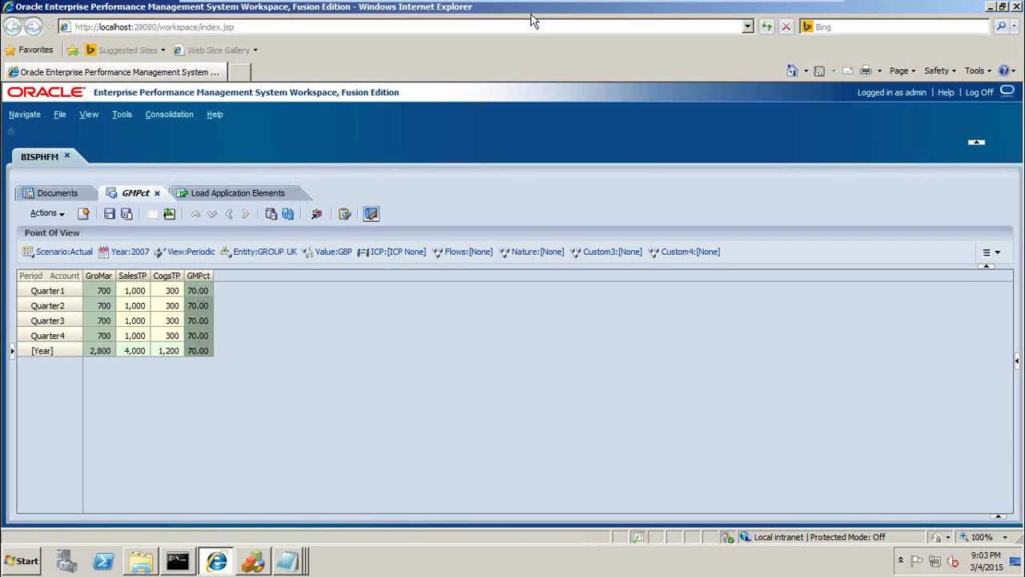
- Minimize the virtual machine and show the closing Any Question? slide of the HFM Dynamic Rule presentation in PowerPoint
mouse_move(712, 7)
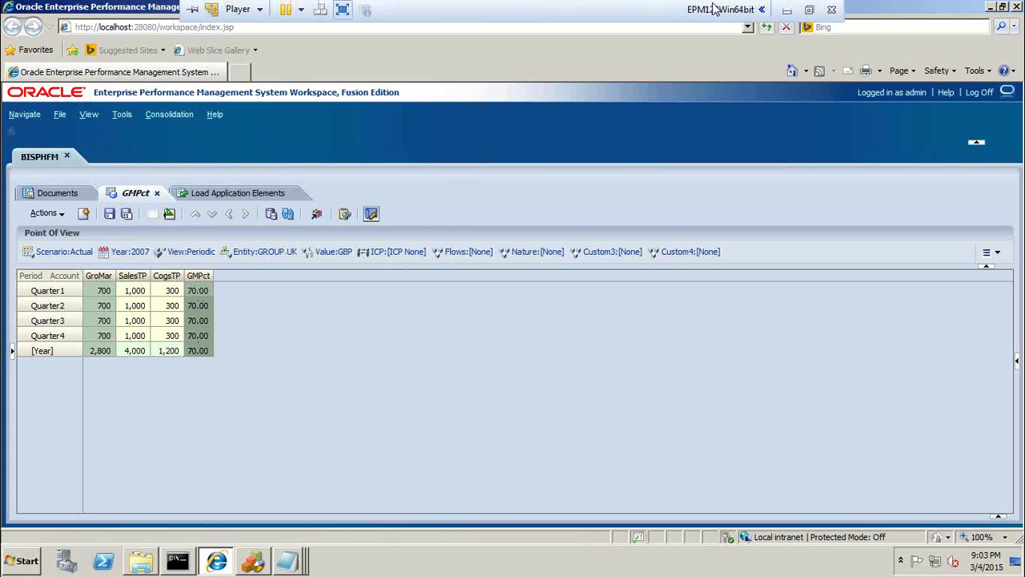
click(785, 10)
key(Page_Down)
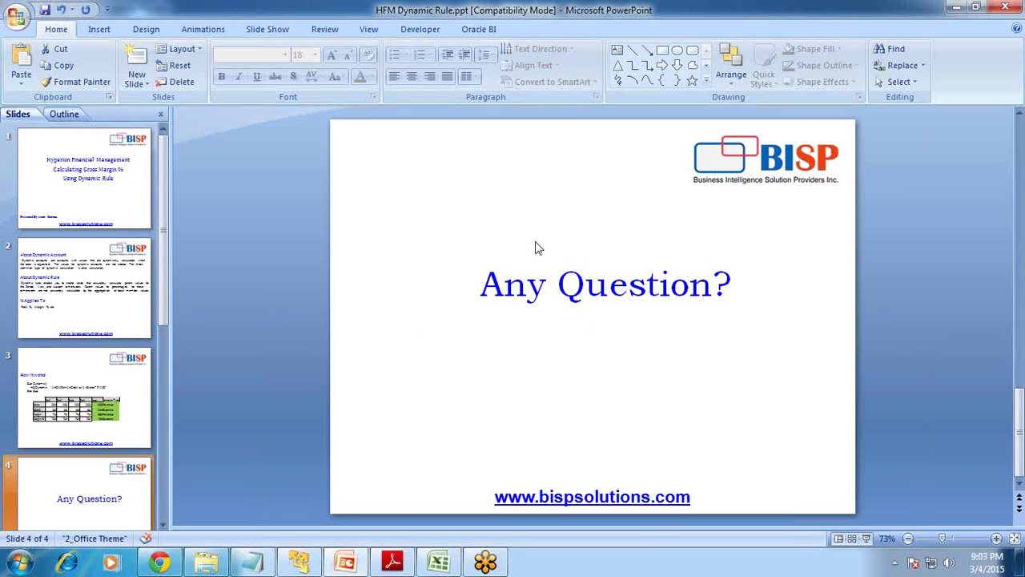
click(490, 563)
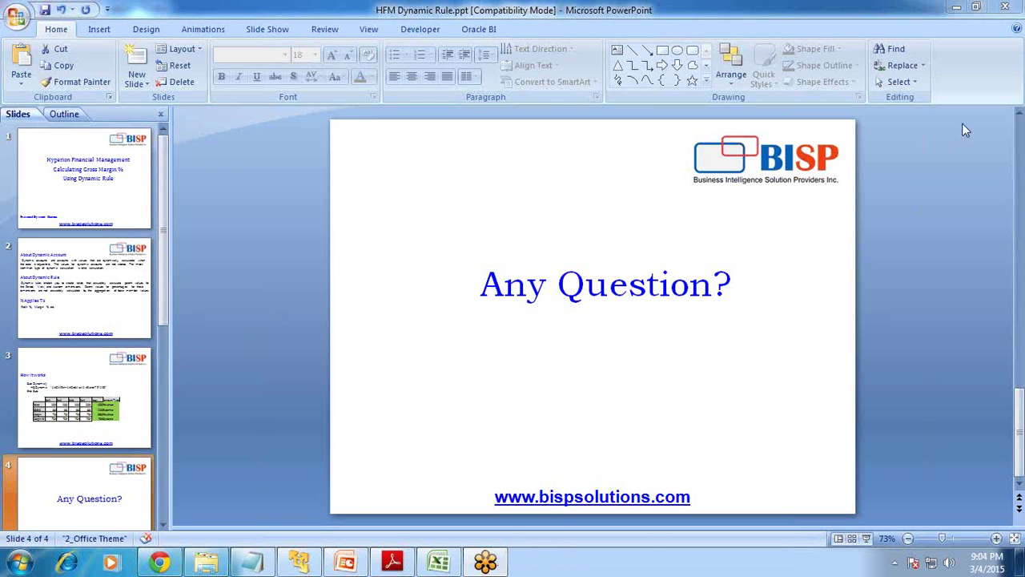